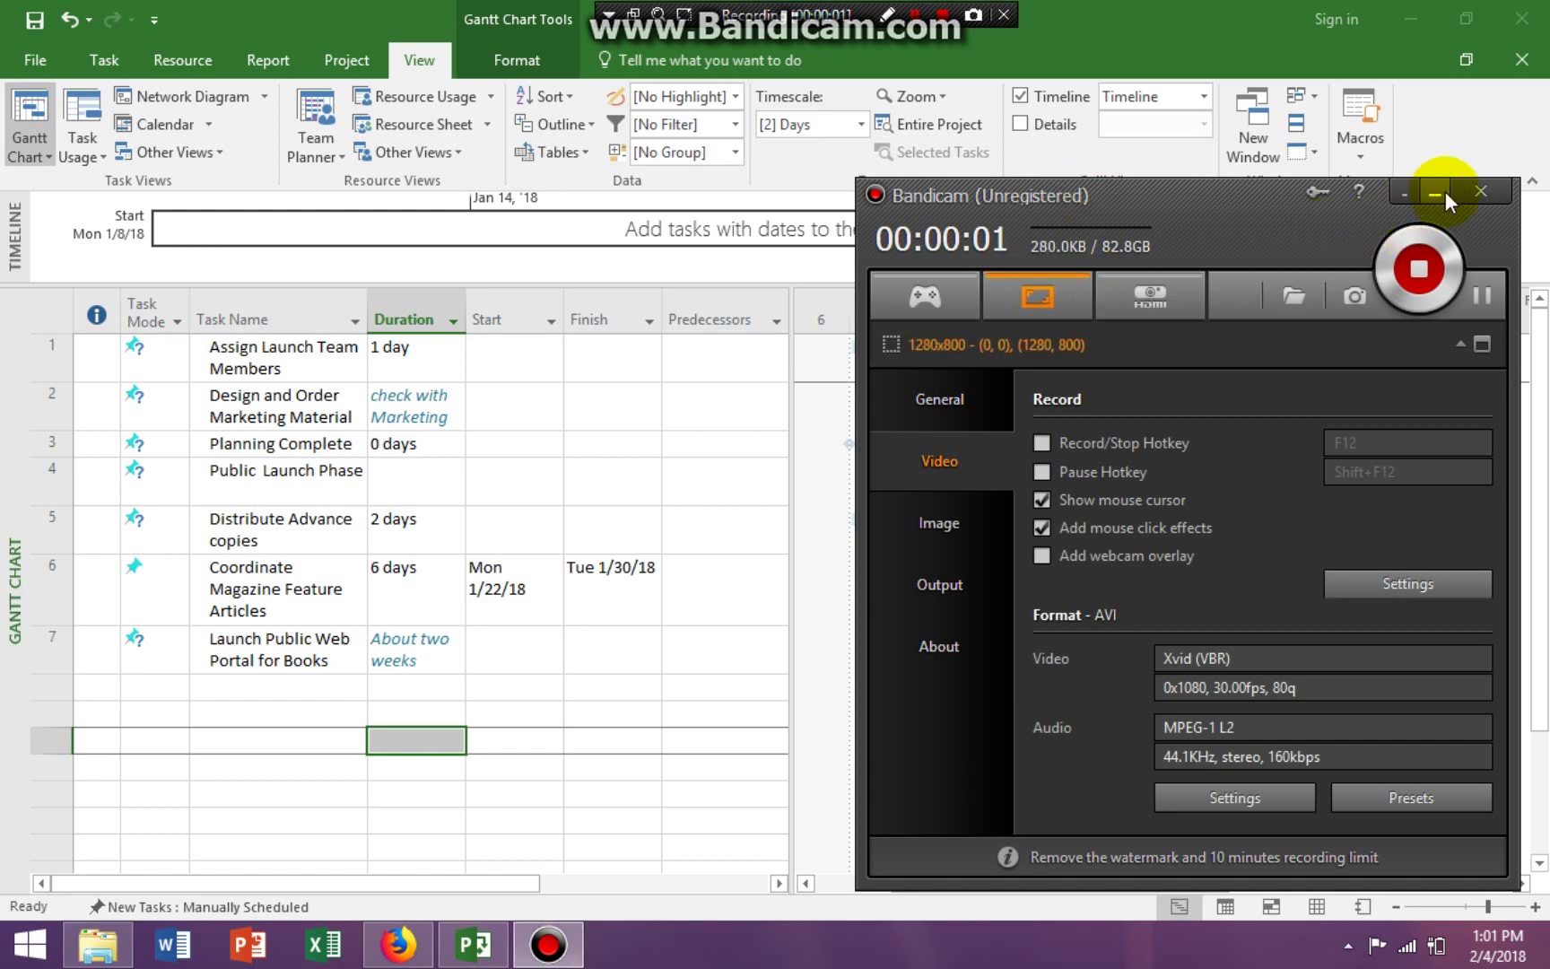
# Reposition the Project window on the screen
pyautogui.click(1445, 192)
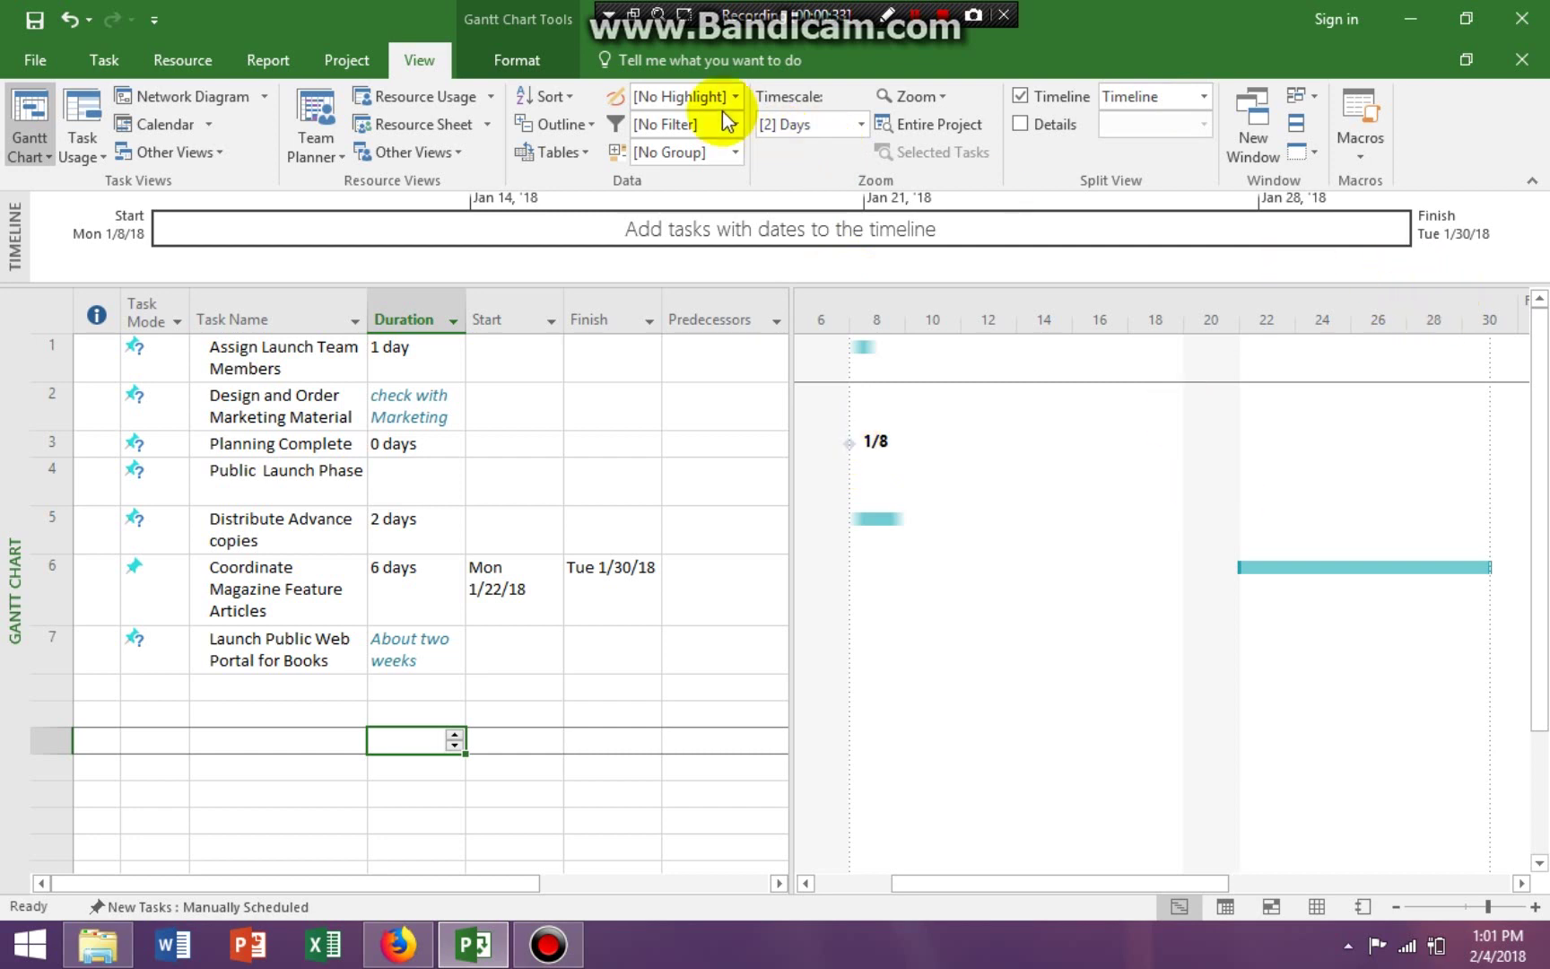
pyautogui.click(793, 11)
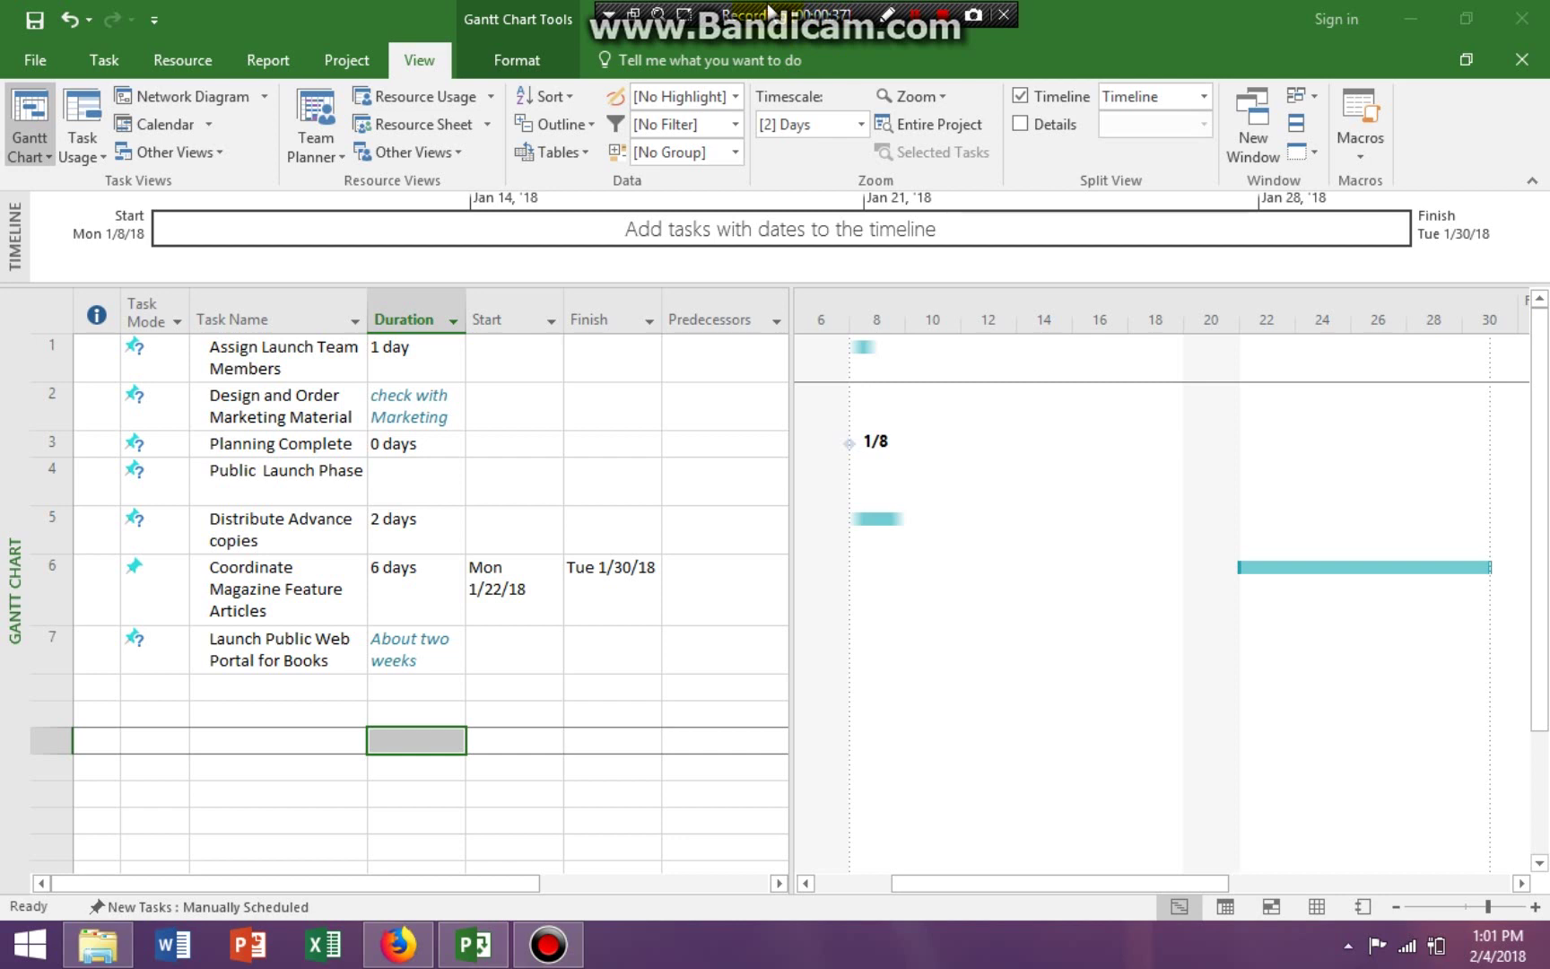
pyautogui.moveTo(770, 12); pyautogui.dragTo(995, 45)
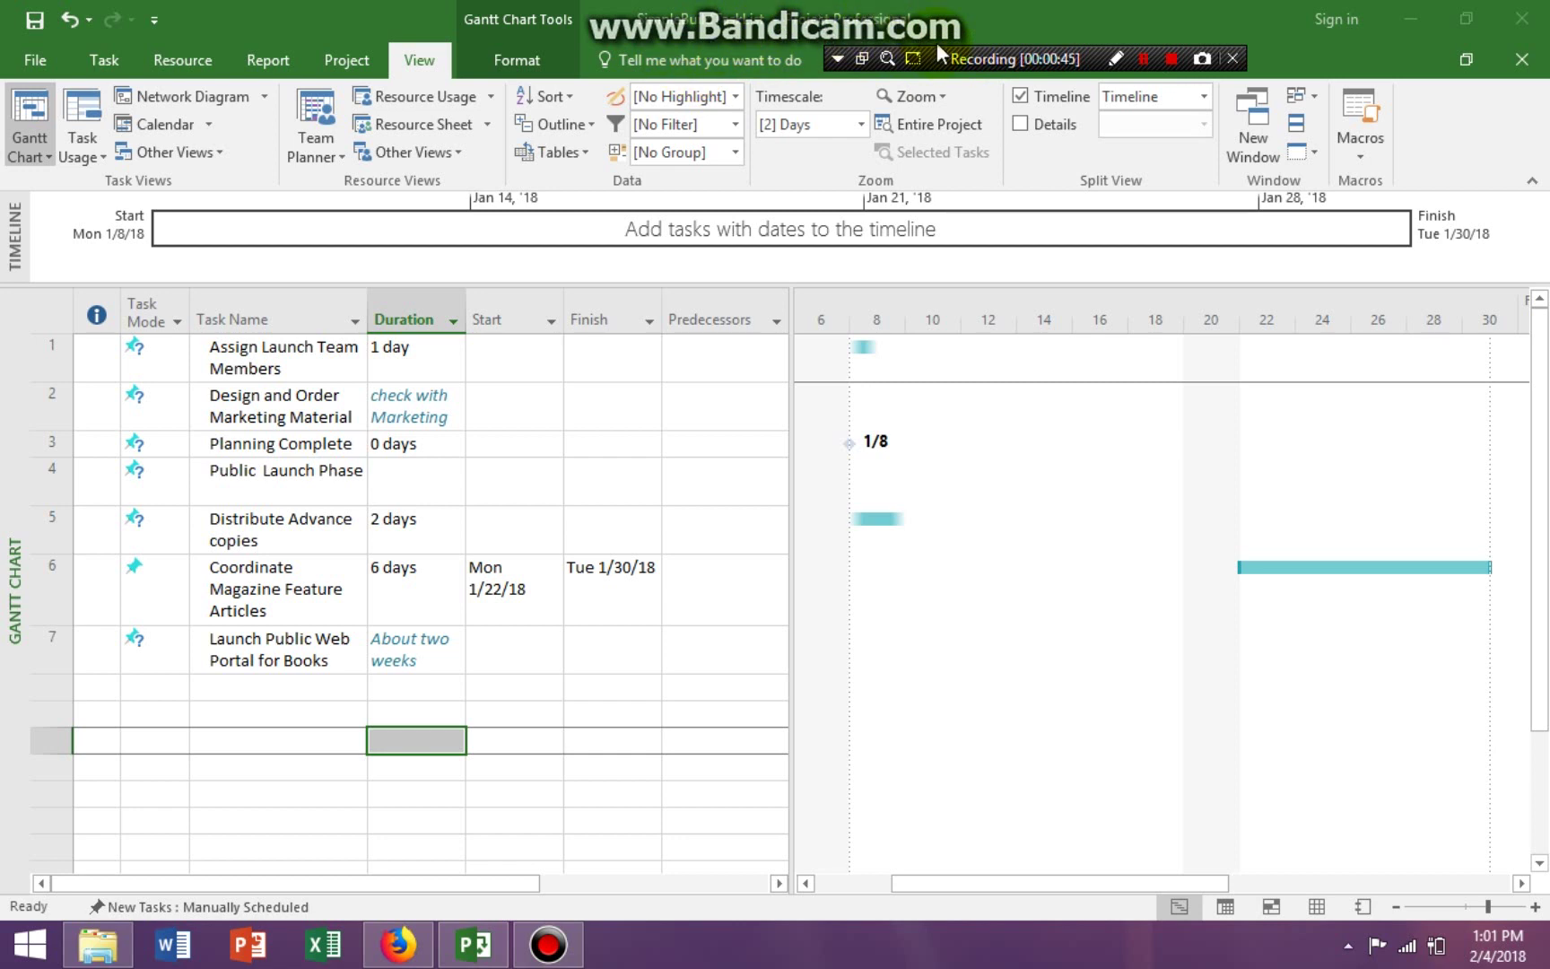
pyautogui.moveTo(944, 58); pyautogui.dragTo(706, 16)
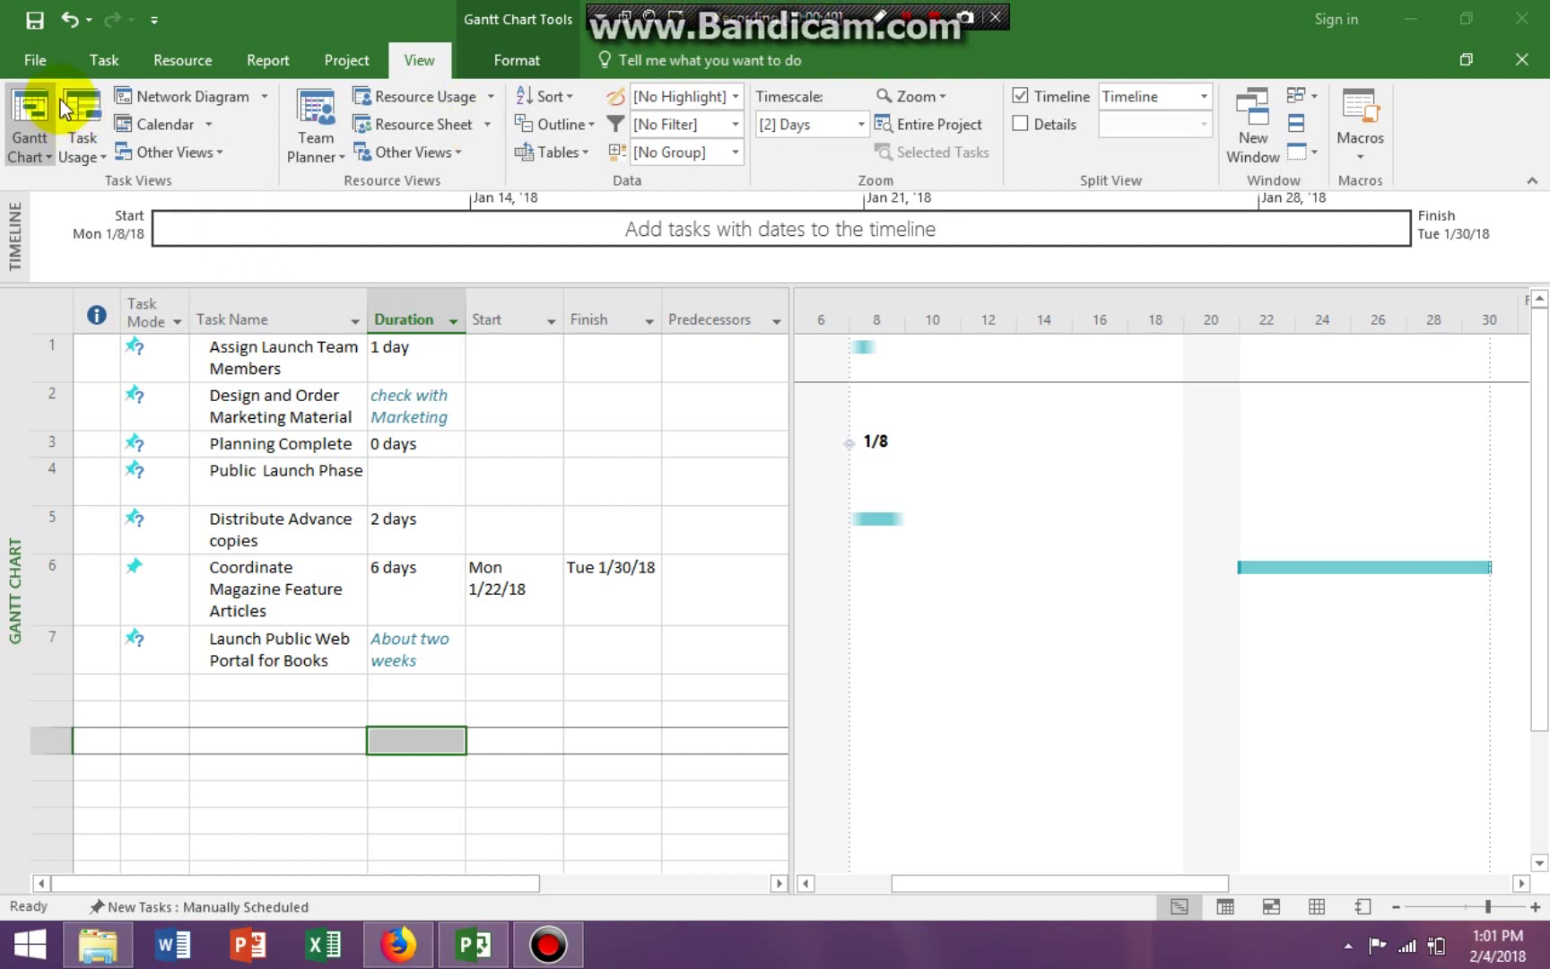
# Review the project's advanced properties from the file info page, closing them unchanged
pyautogui.click(36, 63)
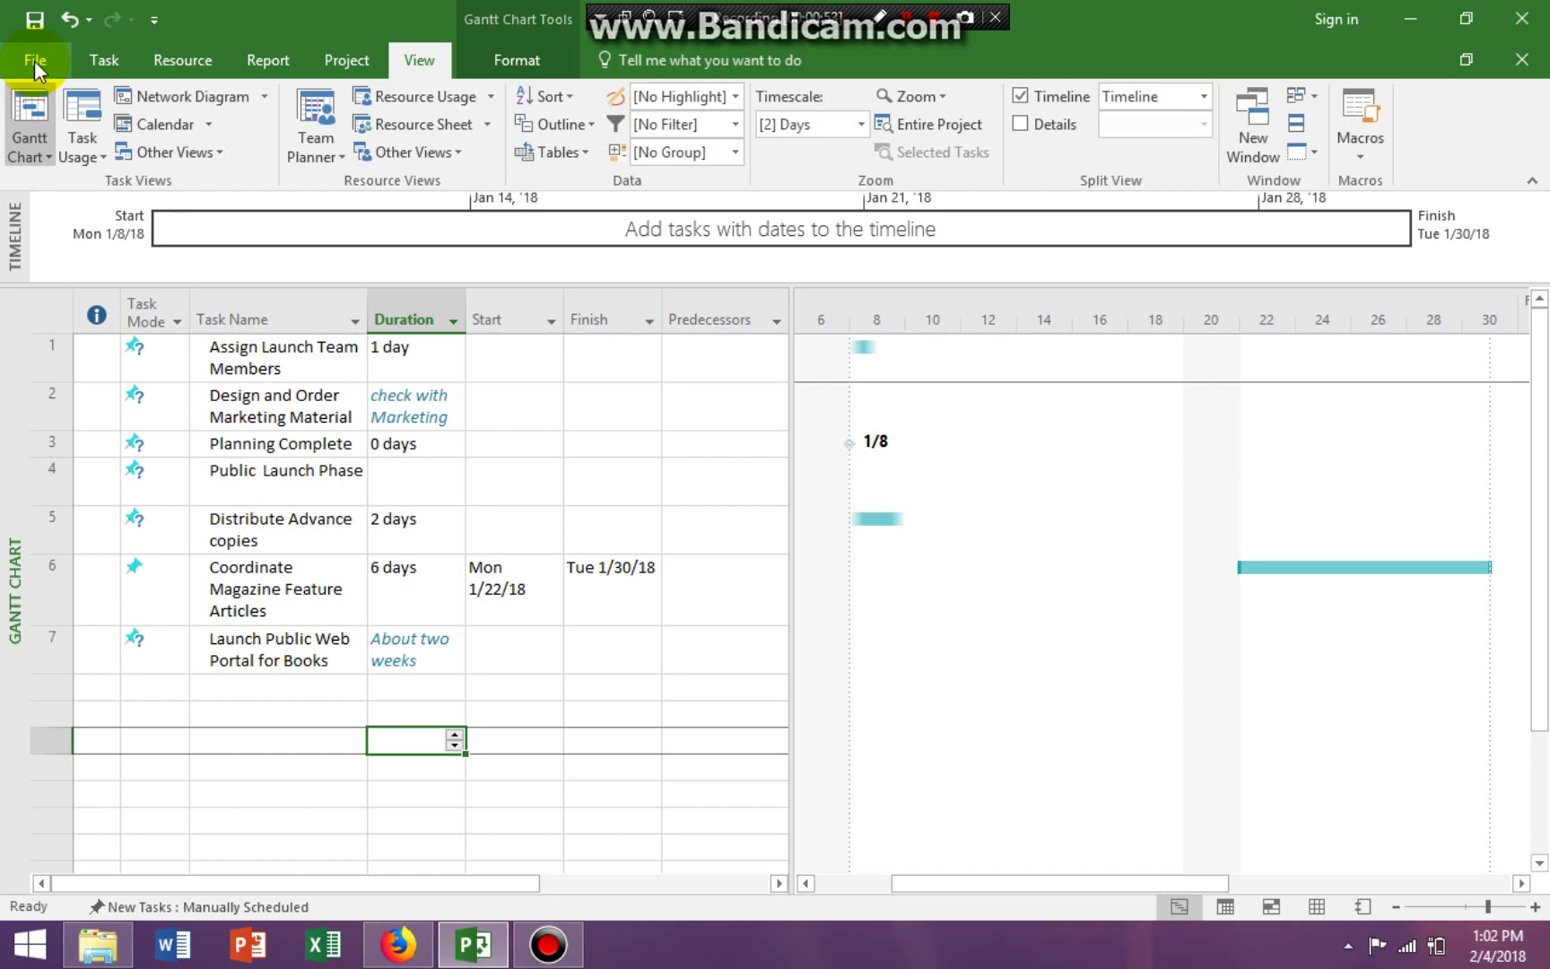
pyautogui.click(34, 61)
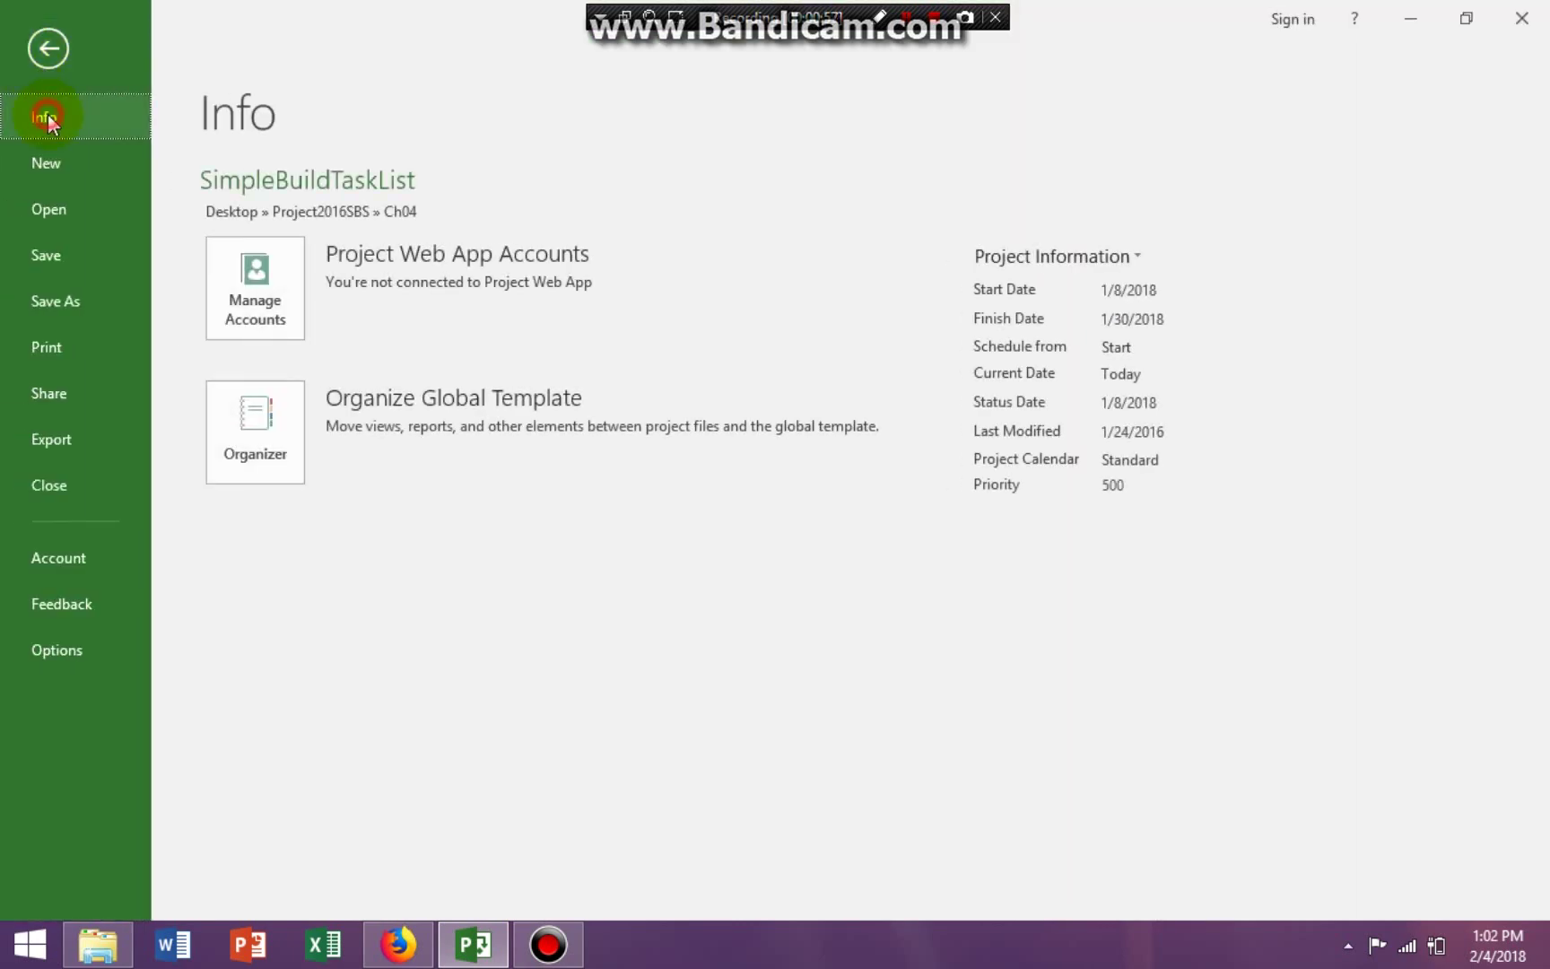
pyautogui.click(1134, 260)
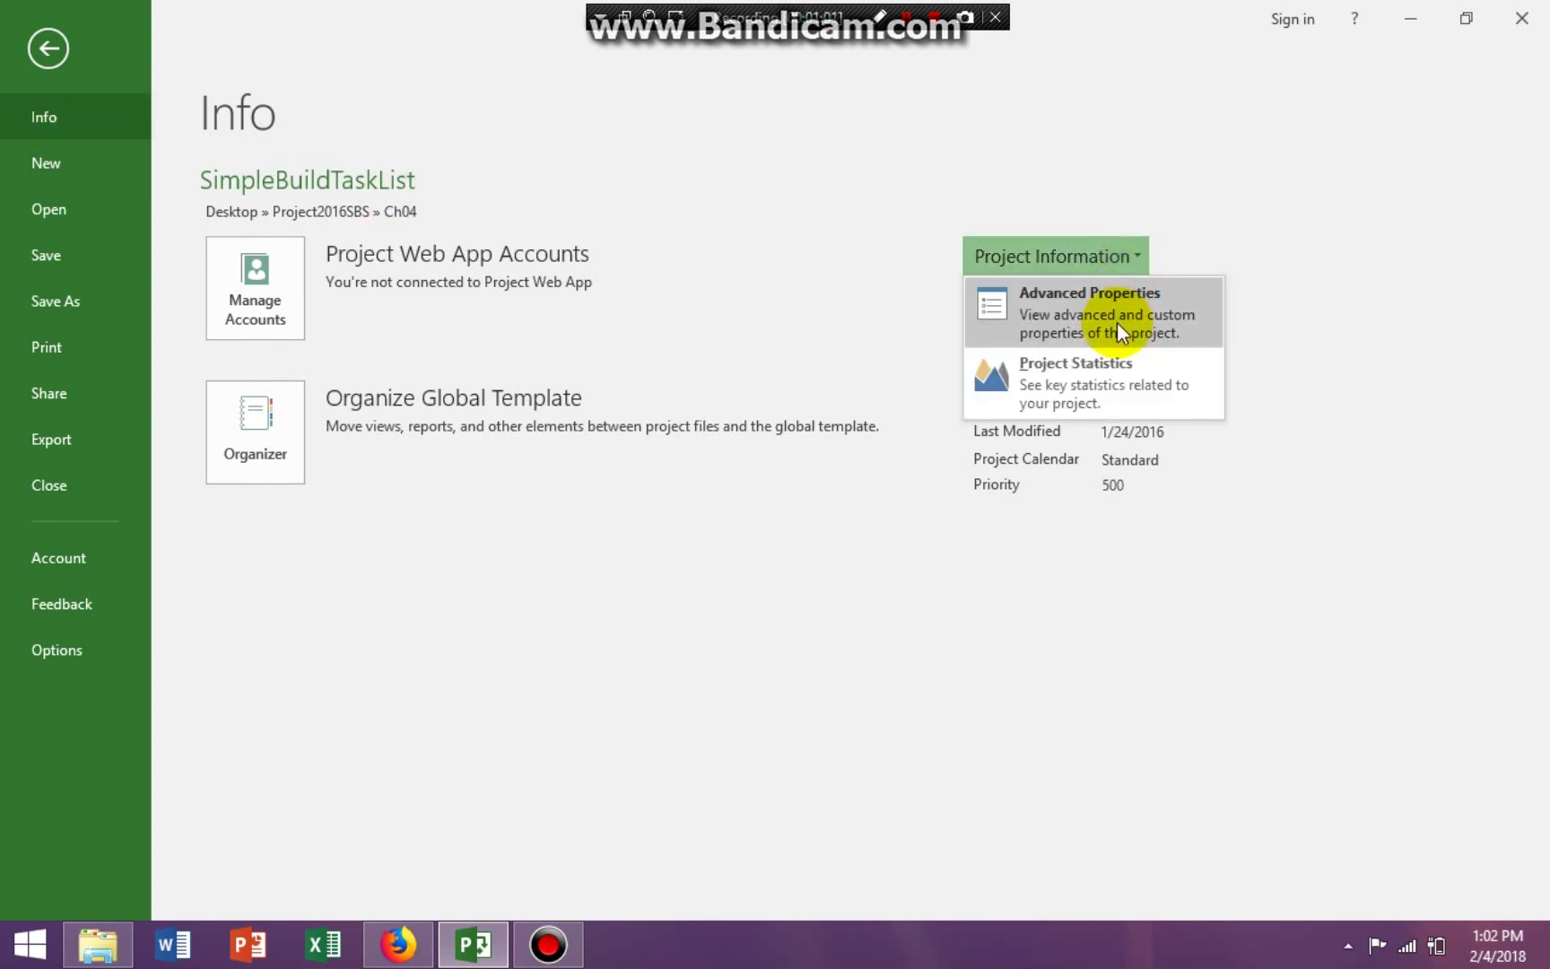
pyautogui.click(1117, 322)
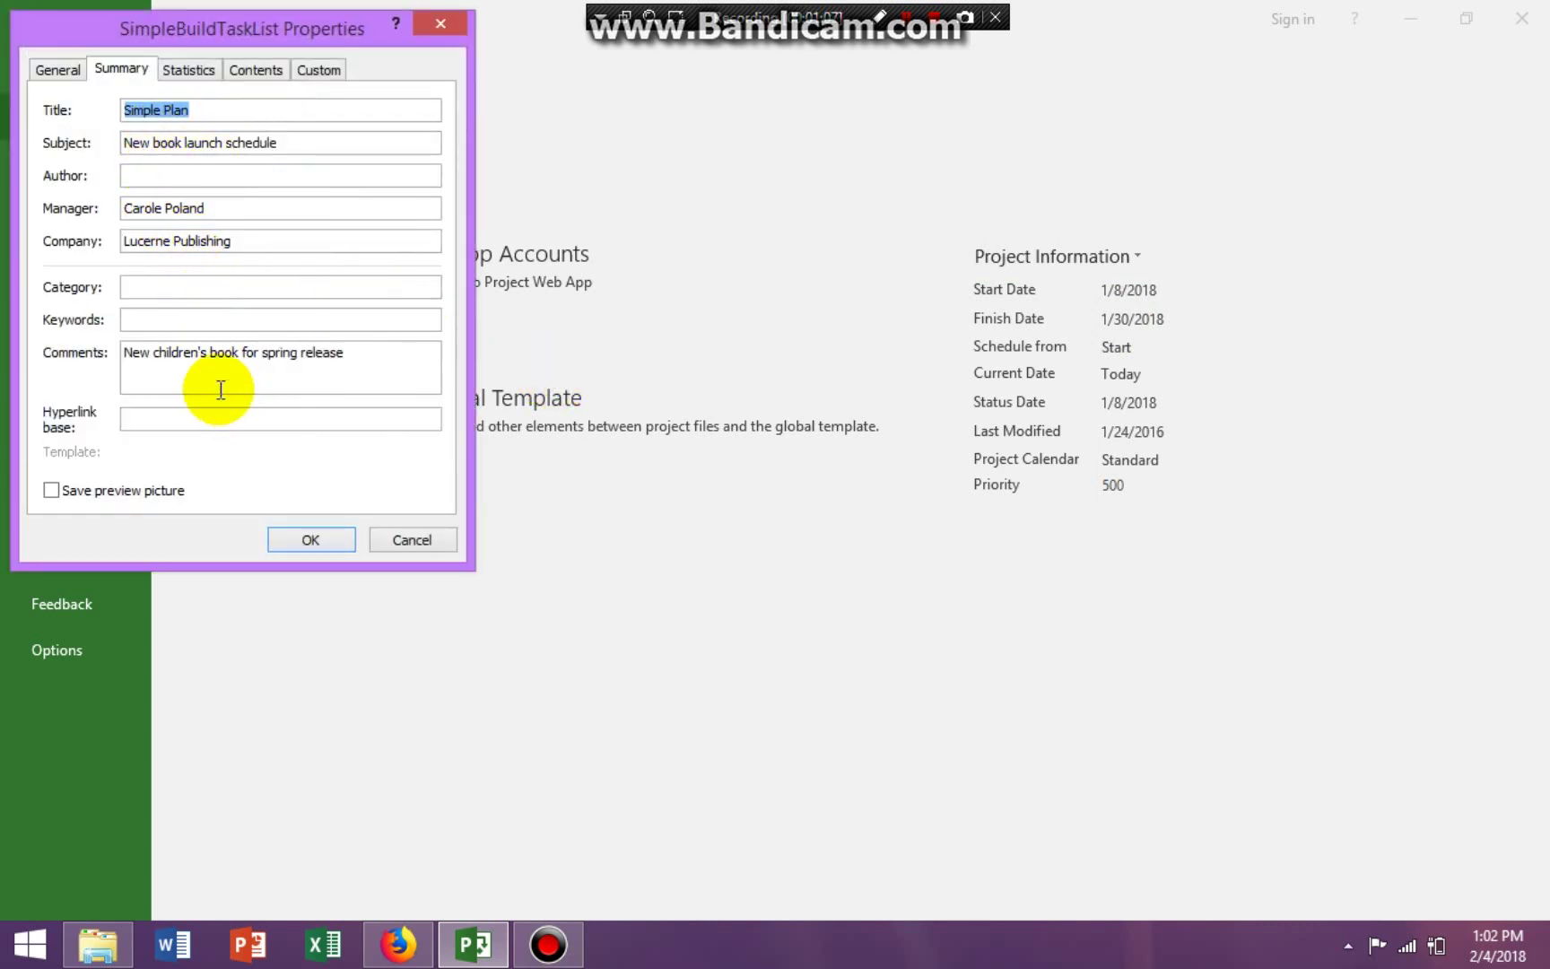
pyautogui.click(413, 539)
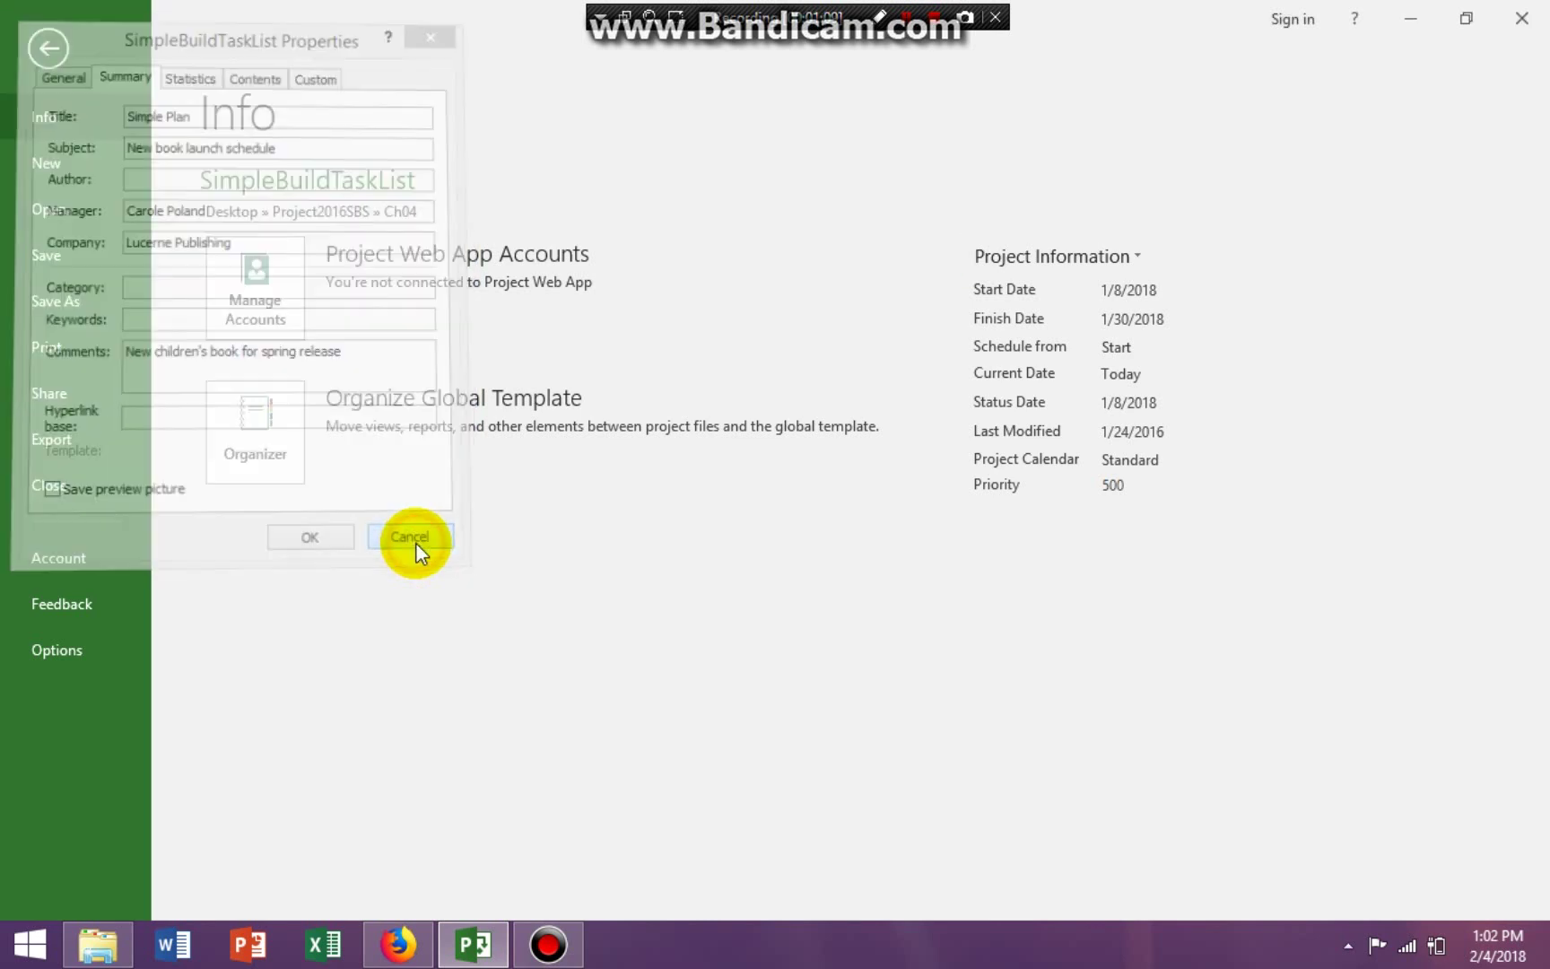
pyautogui.click(52, 43)
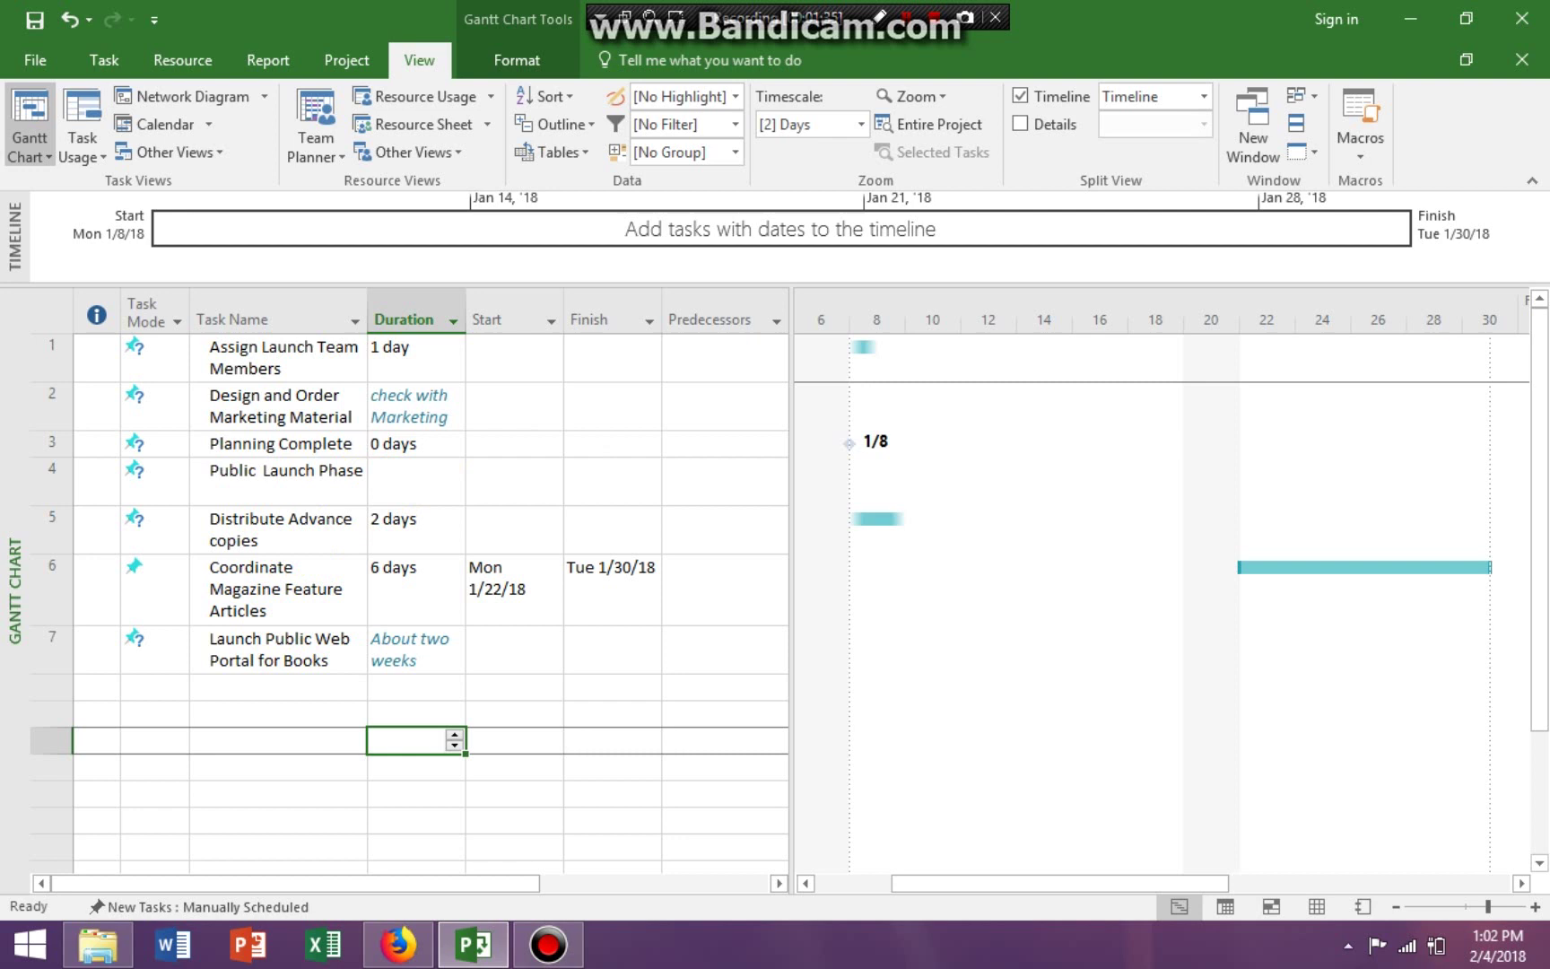
# Indent Distribute Advance copies and the two tasks below under Public Launch Phase, then collapse and re-expand it
pyautogui.click(293, 518)
pyautogui.moveTo(293, 519); pyautogui.dragTo(297, 642)
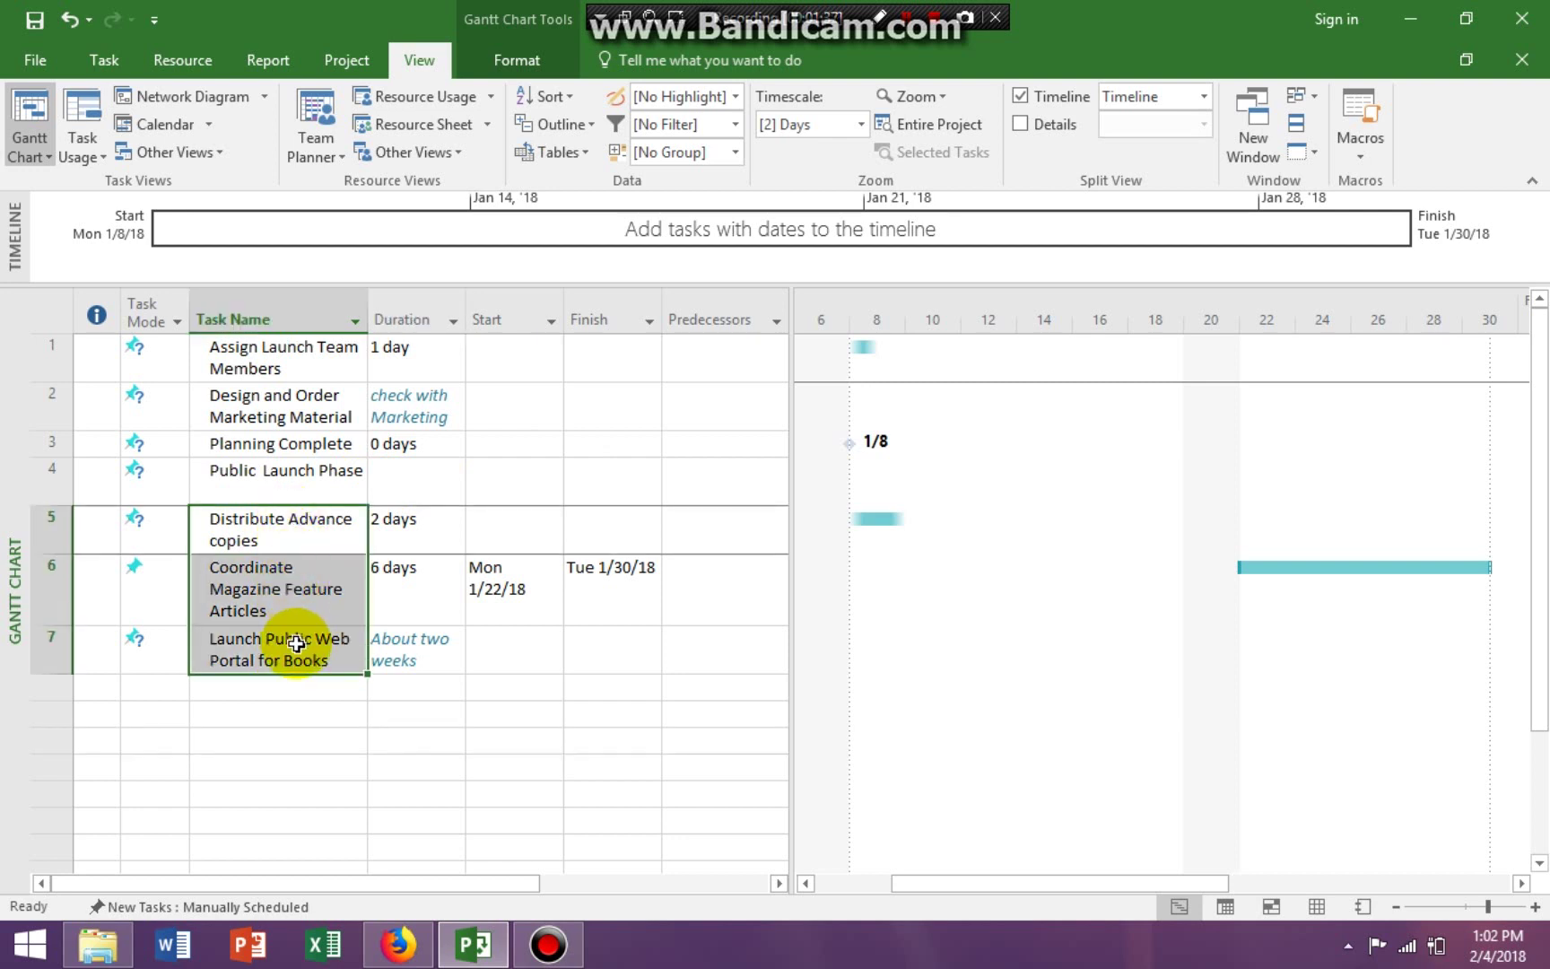
pyautogui.moveTo(214, 565); pyautogui.dragTo(269, 516)
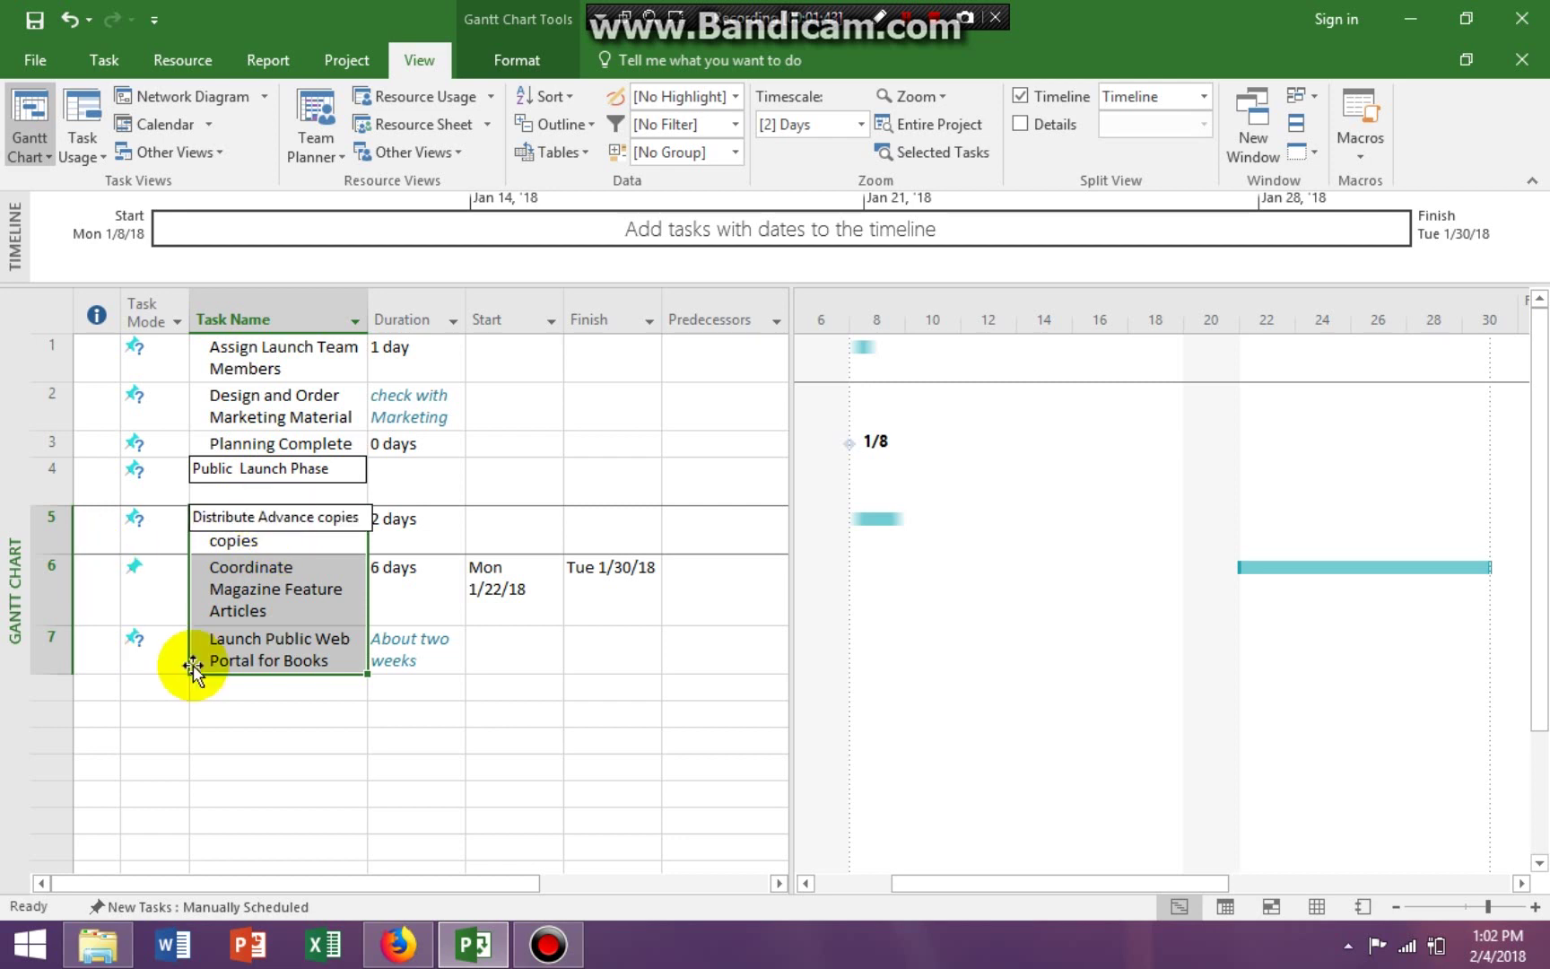
pyautogui.moveTo(193, 665); pyautogui.dragTo(192, 665)
pyautogui.click(104, 60)
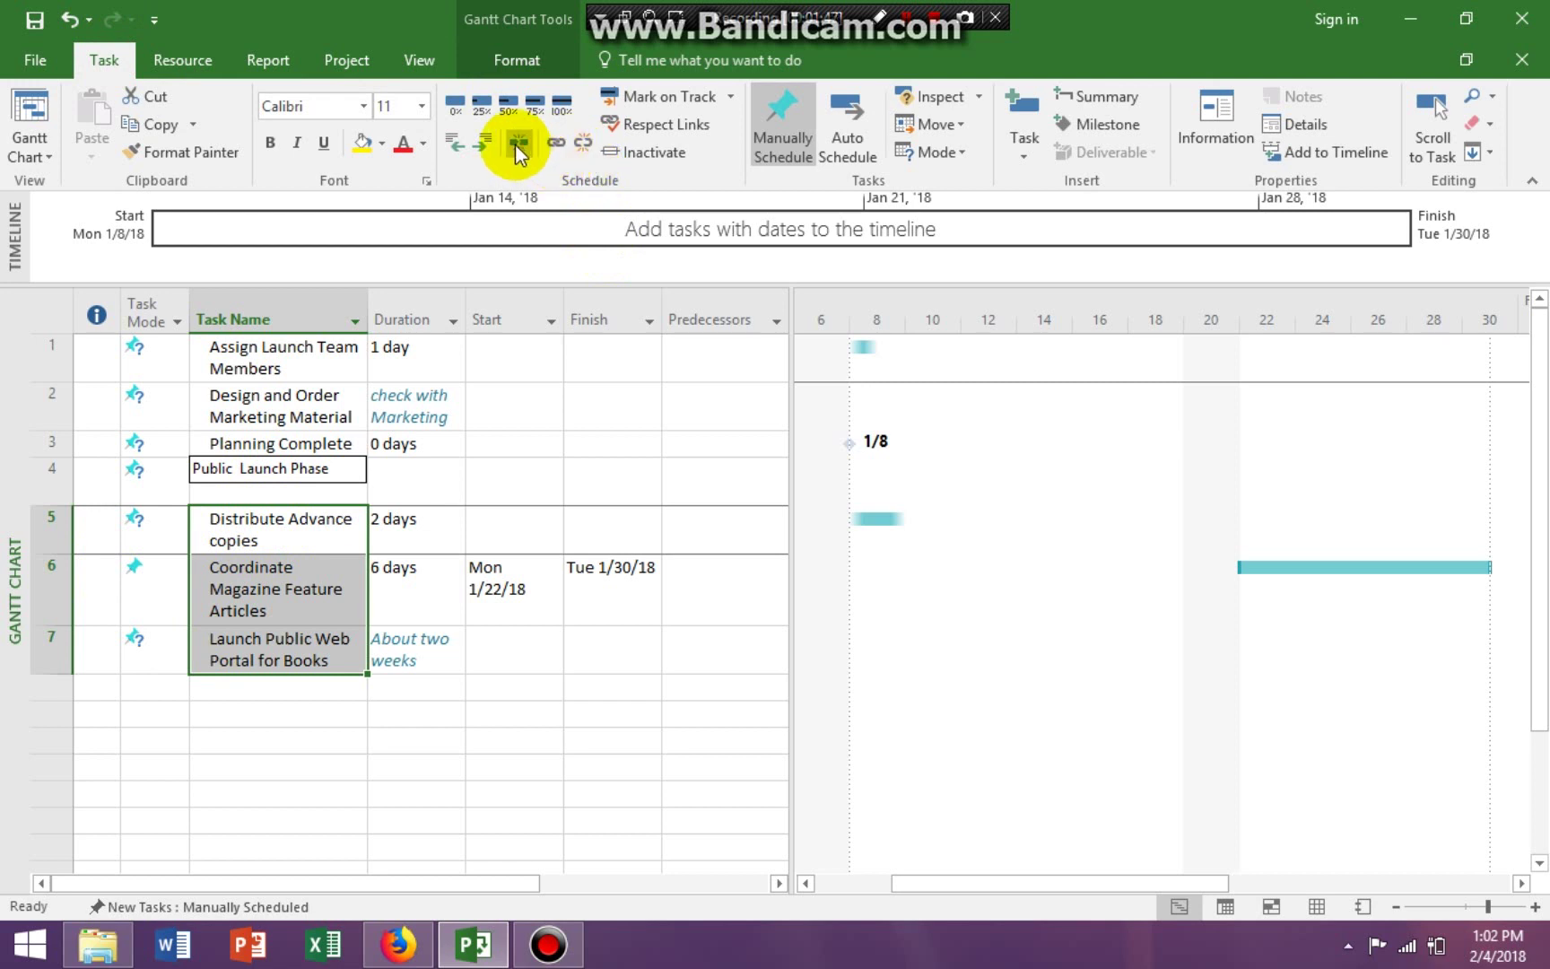
pyautogui.click(483, 153)
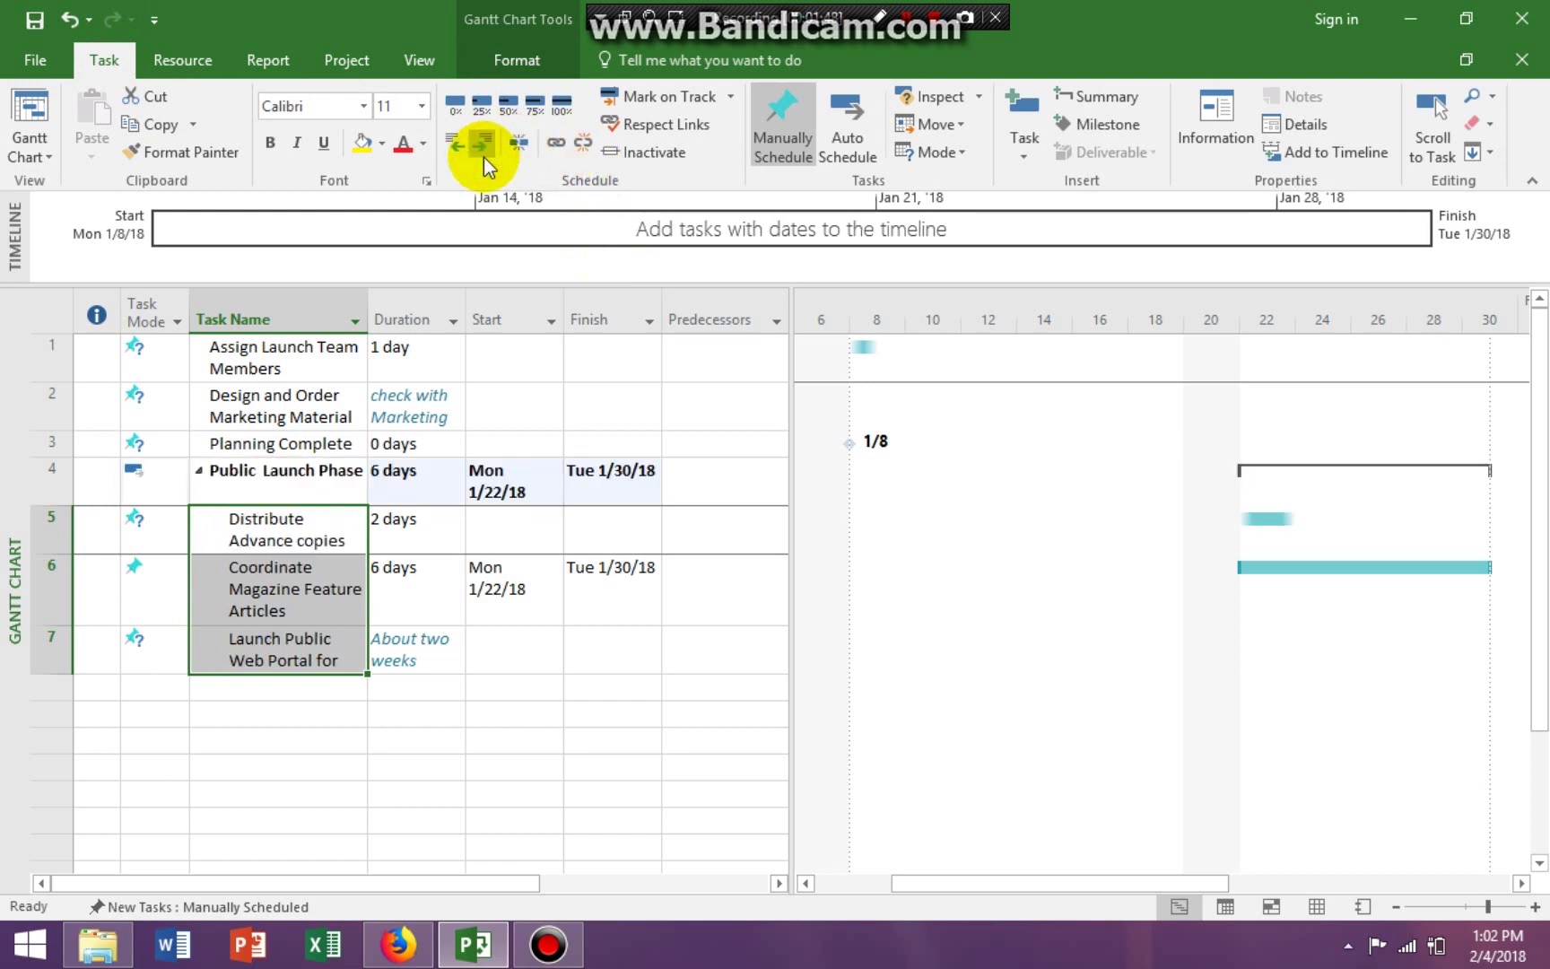
pyautogui.click(200, 472)
pyautogui.click(200, 471)
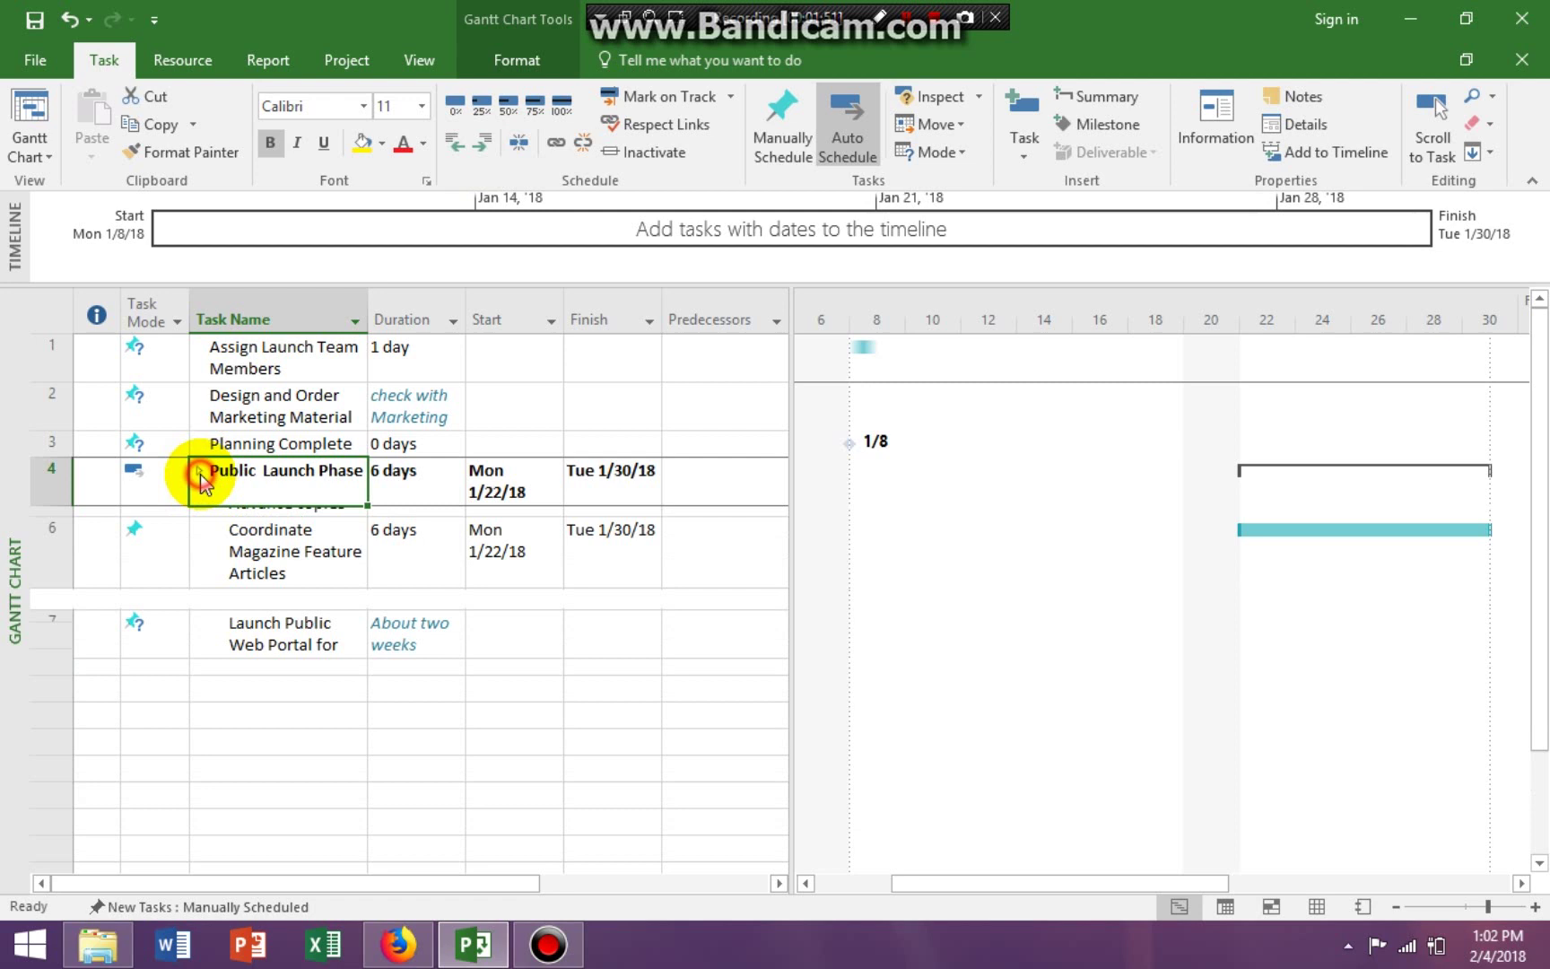
# Insert a top task named 'Planning Phase', then select Assign Launch Team Members through Planning Complete
pyautogui.click(42, 364)
pyautogui.rightClick(42, 364)
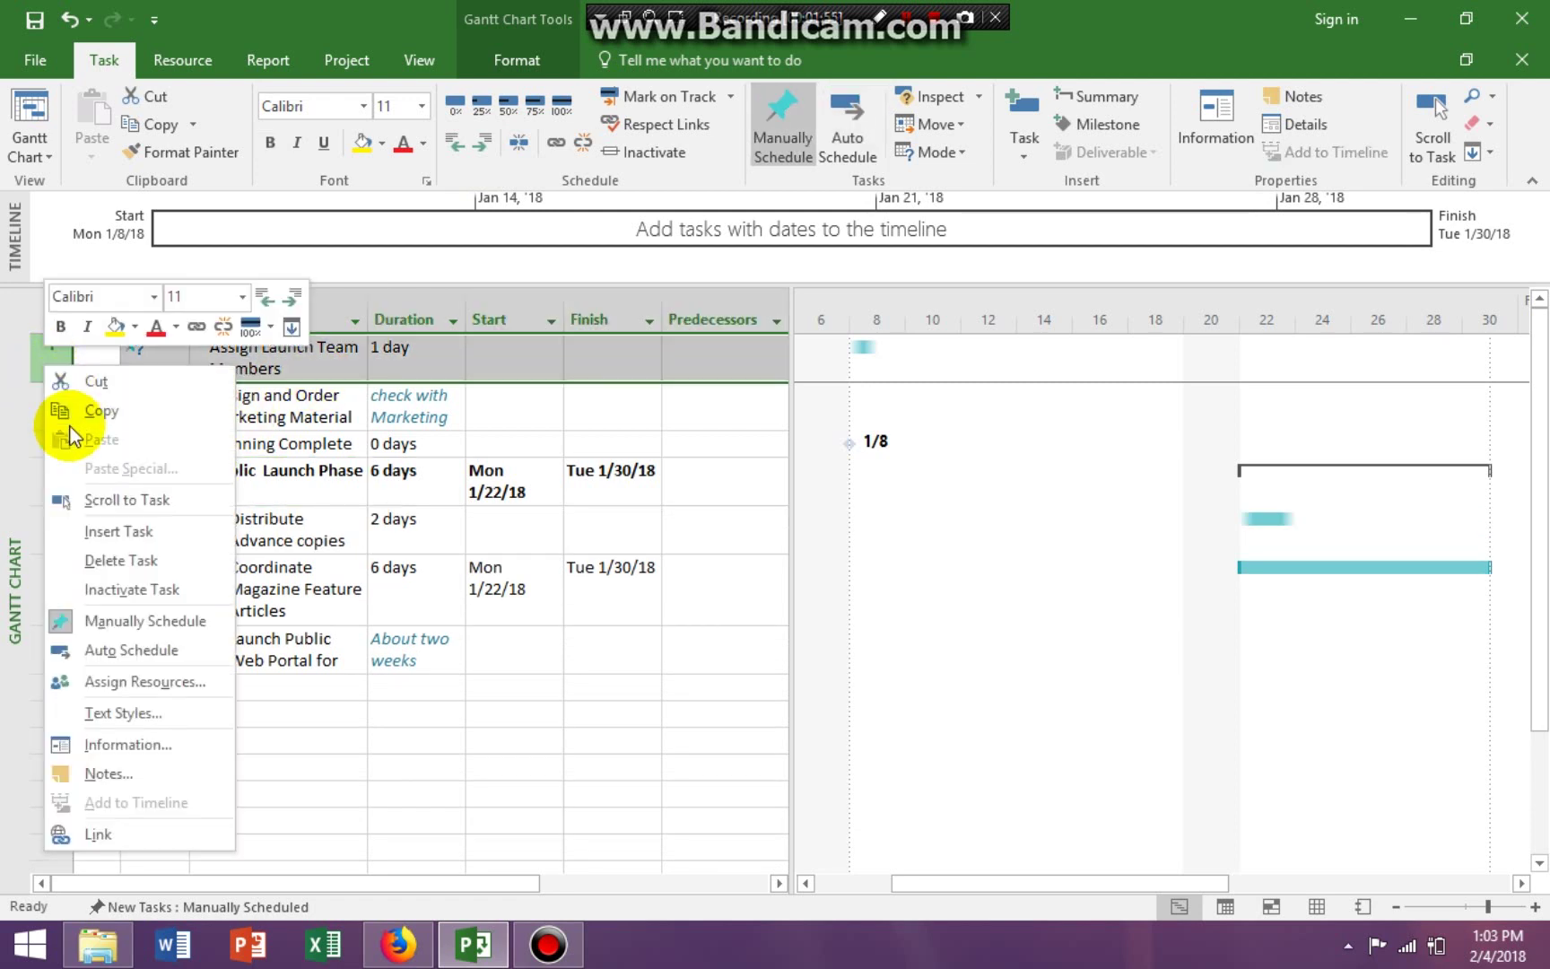
pyautogui.click(40, 359)
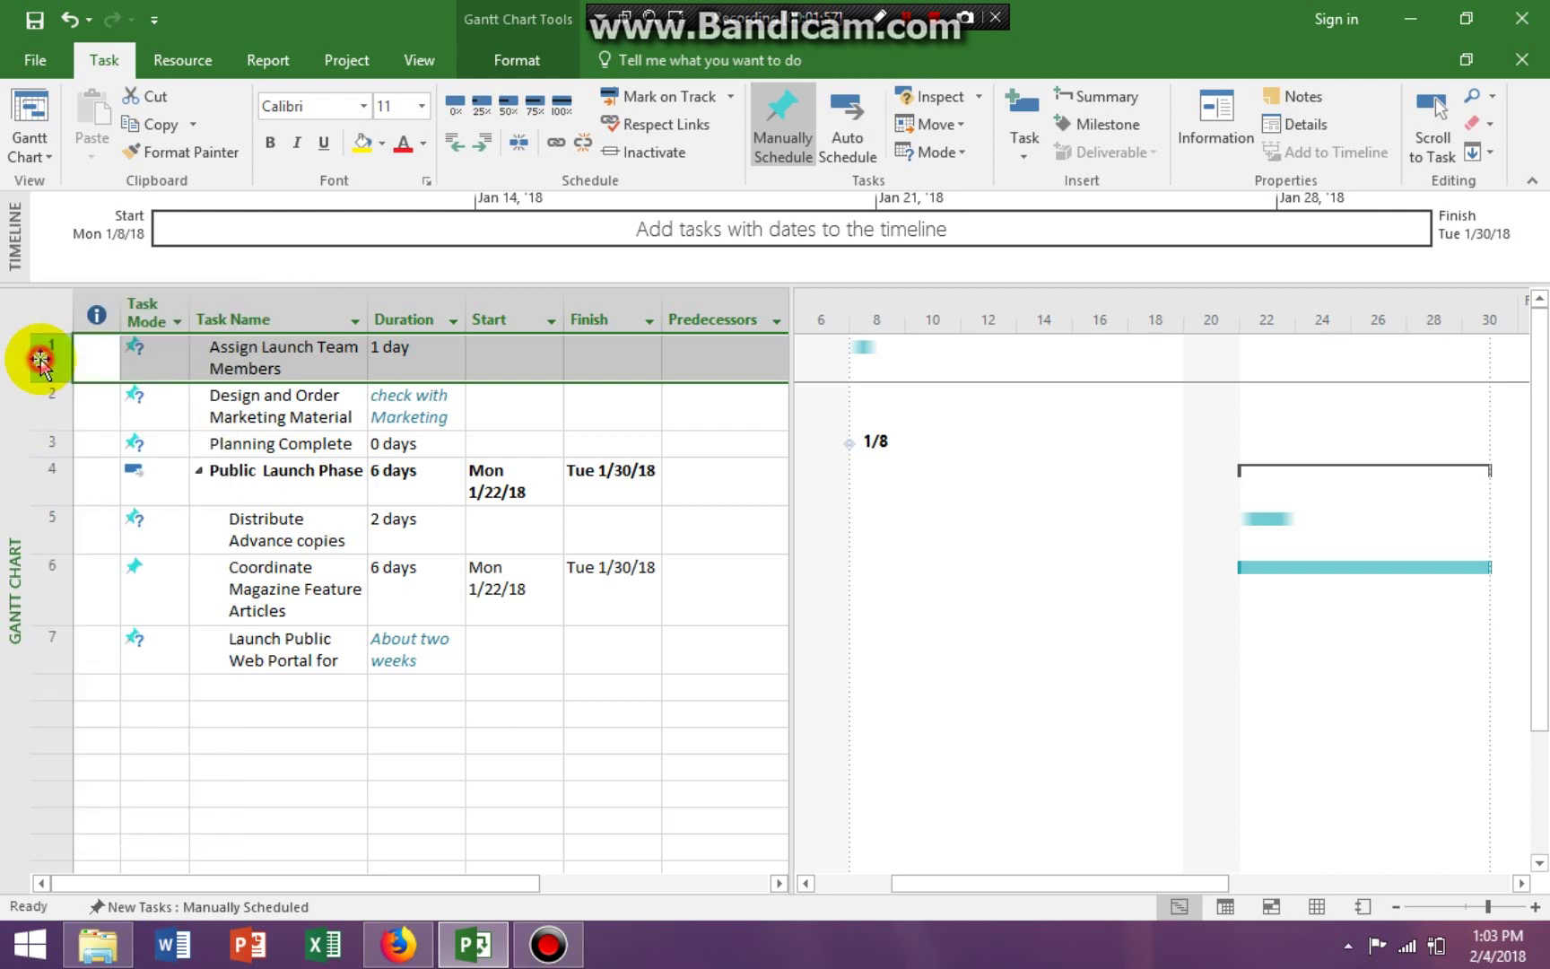
pyautogui.rightClick(40, 358)
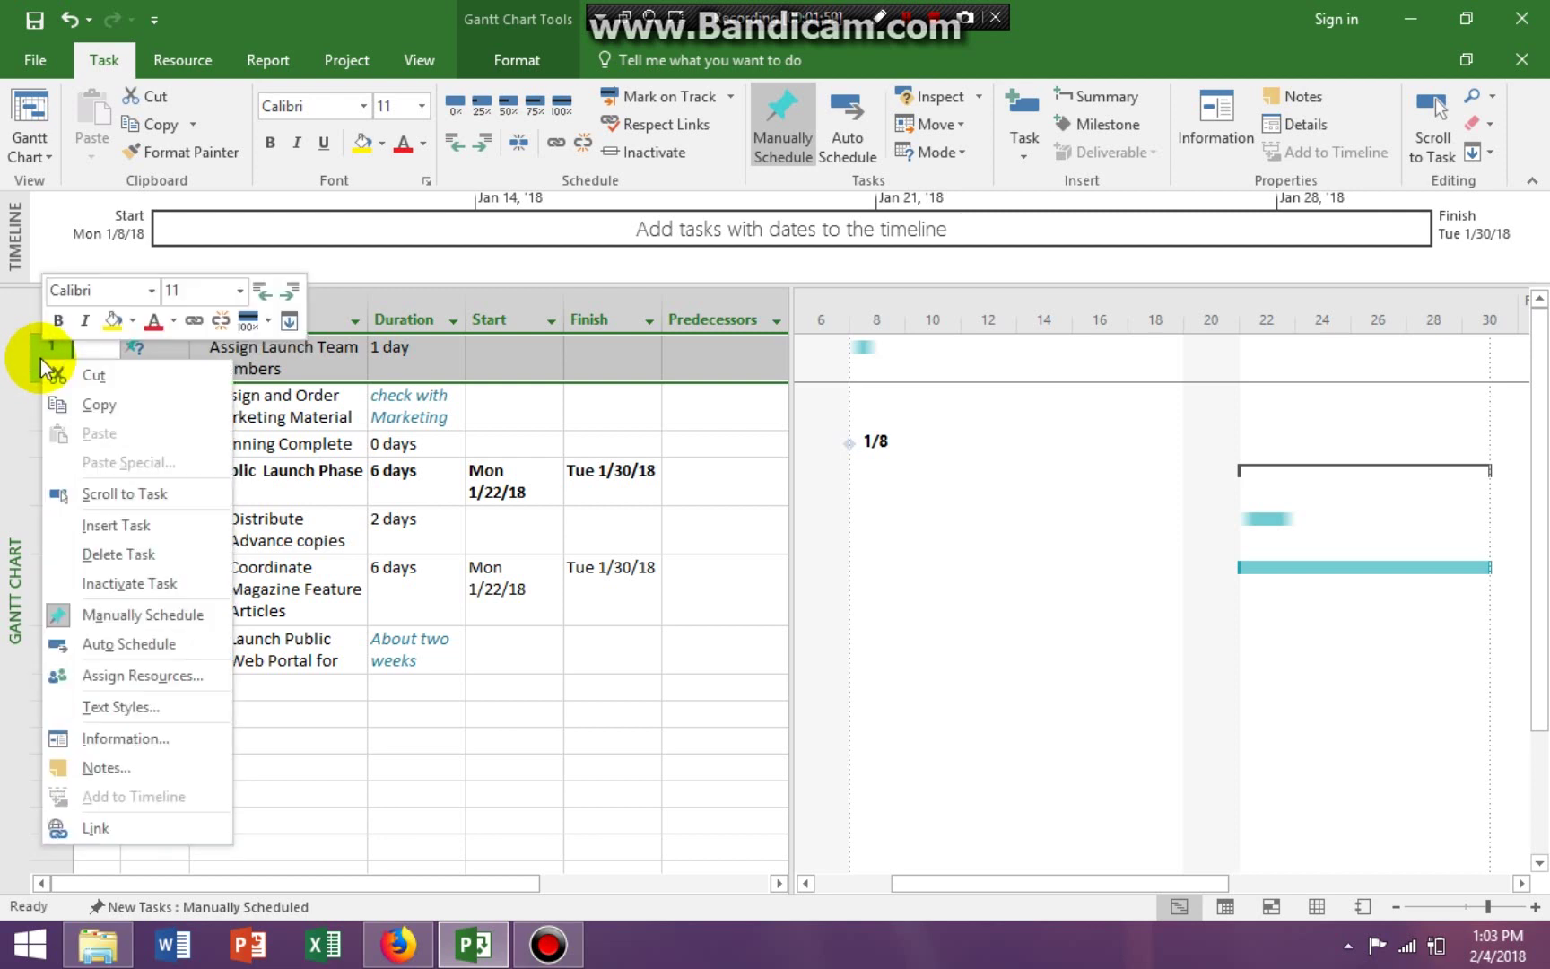
pyautogui.click(123, 534)
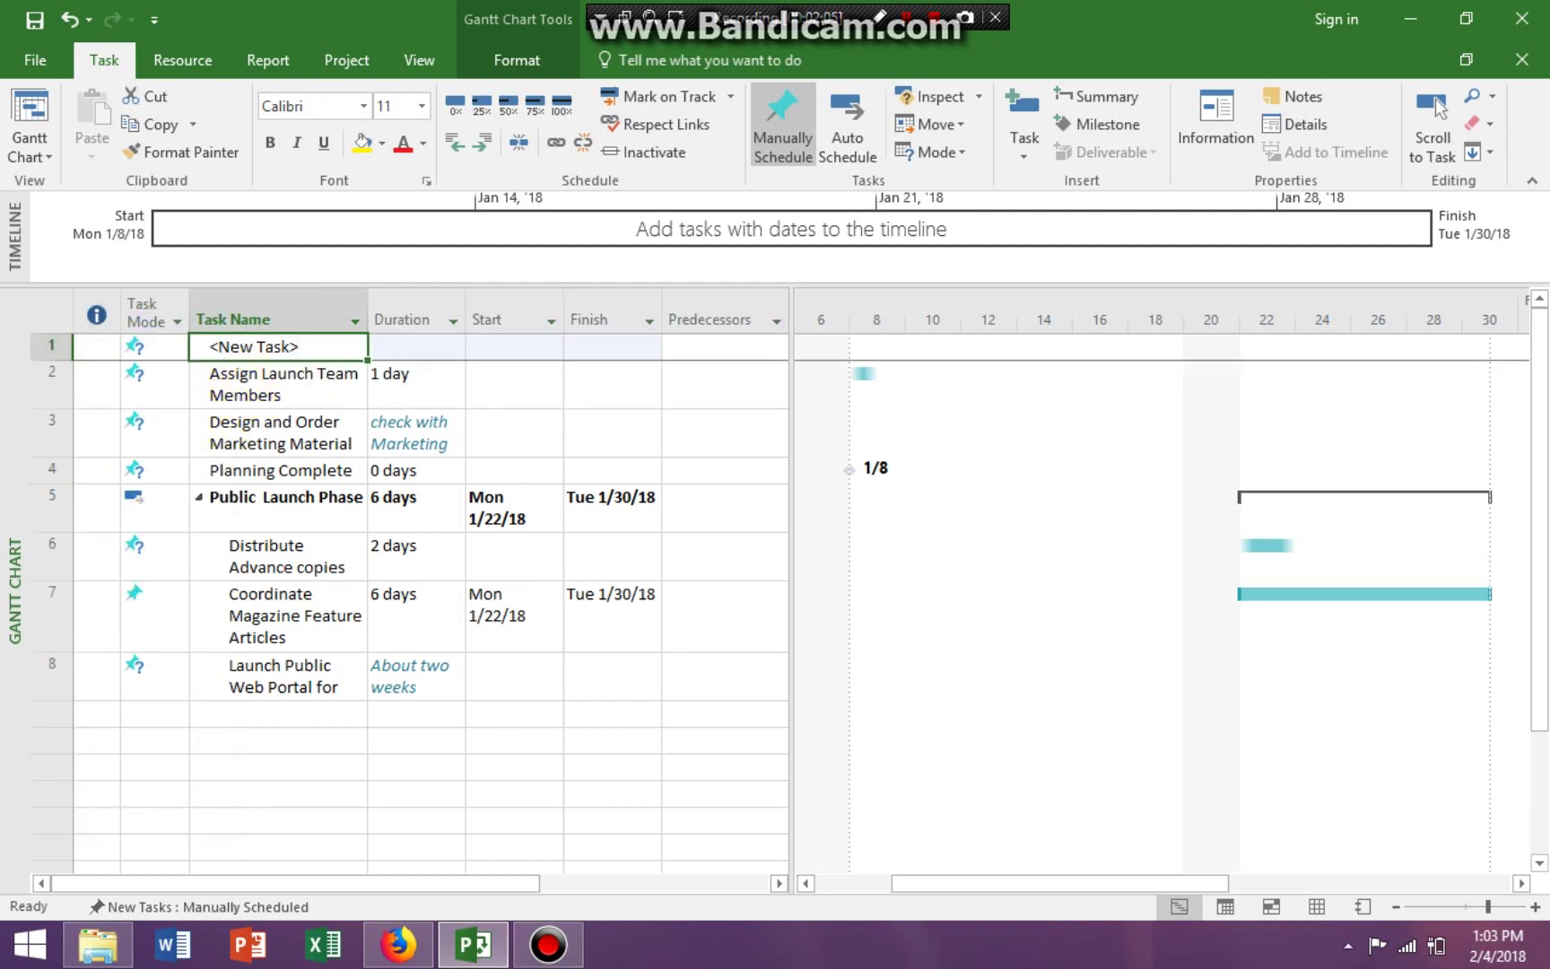
pyautogui.write('Planning')
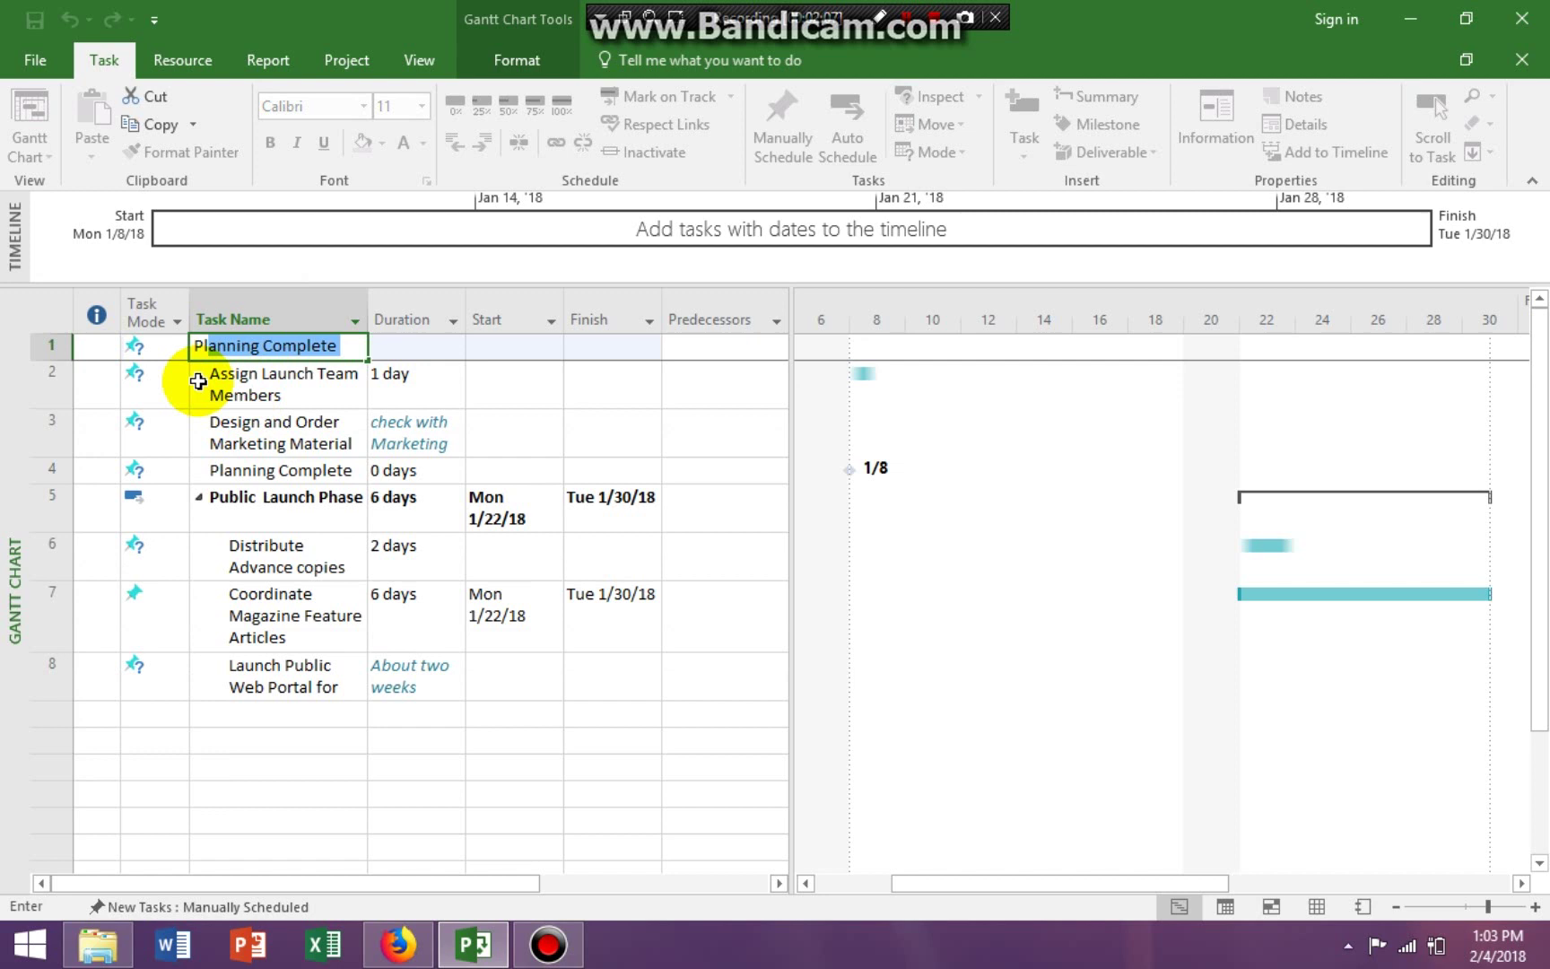
pyautogui.write(' Phase')
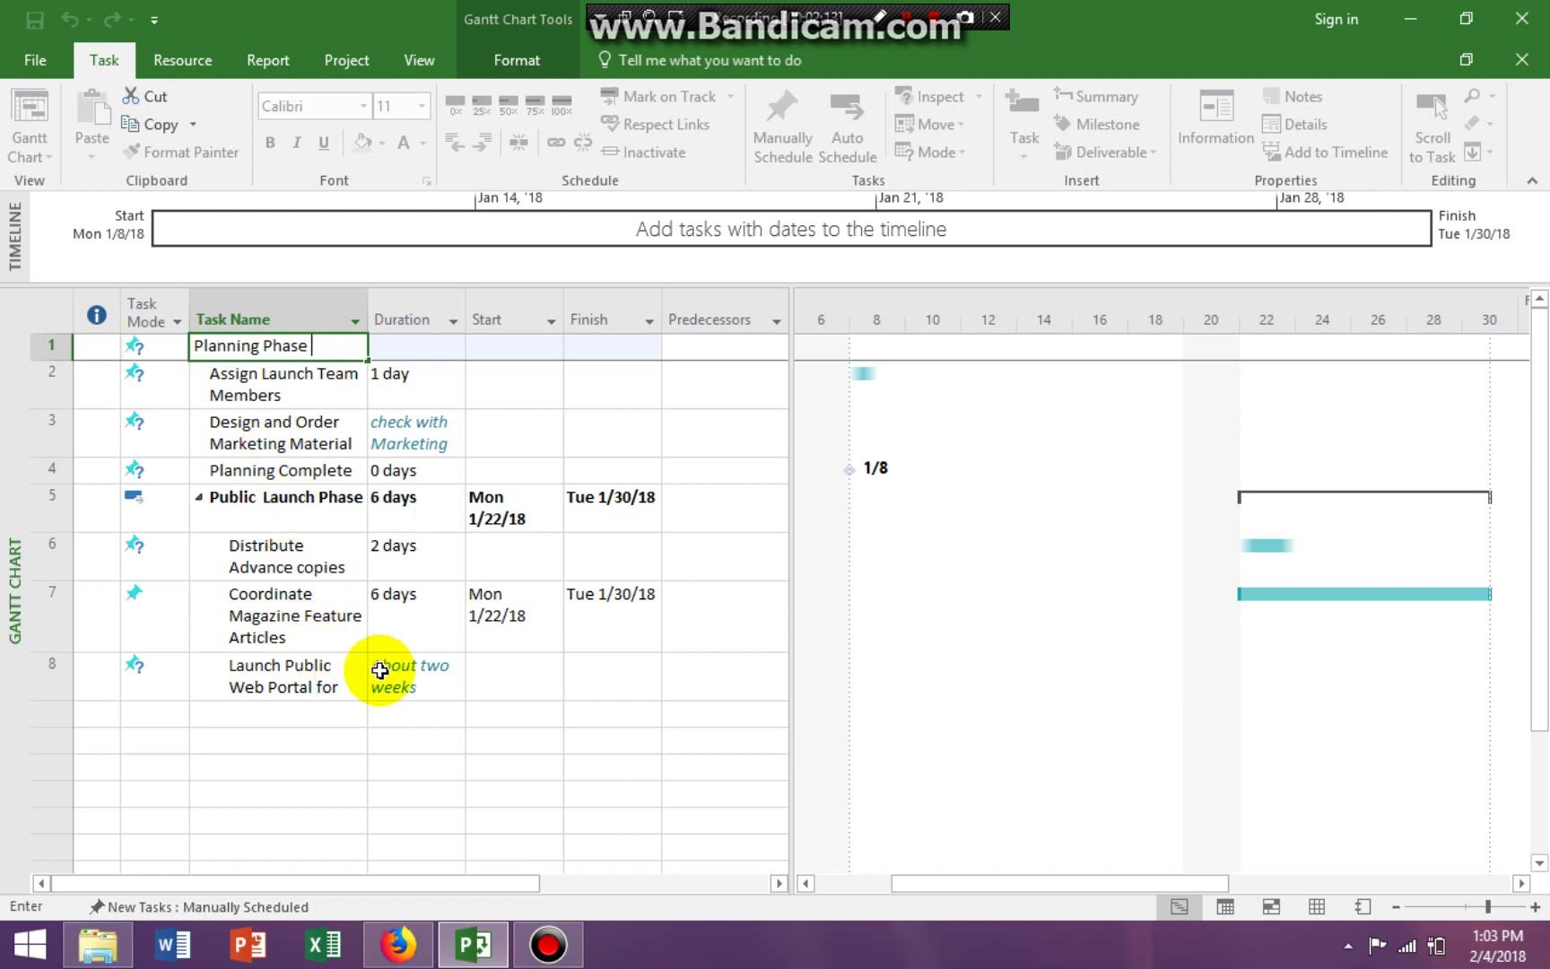
pyautogui.click(657, 819)
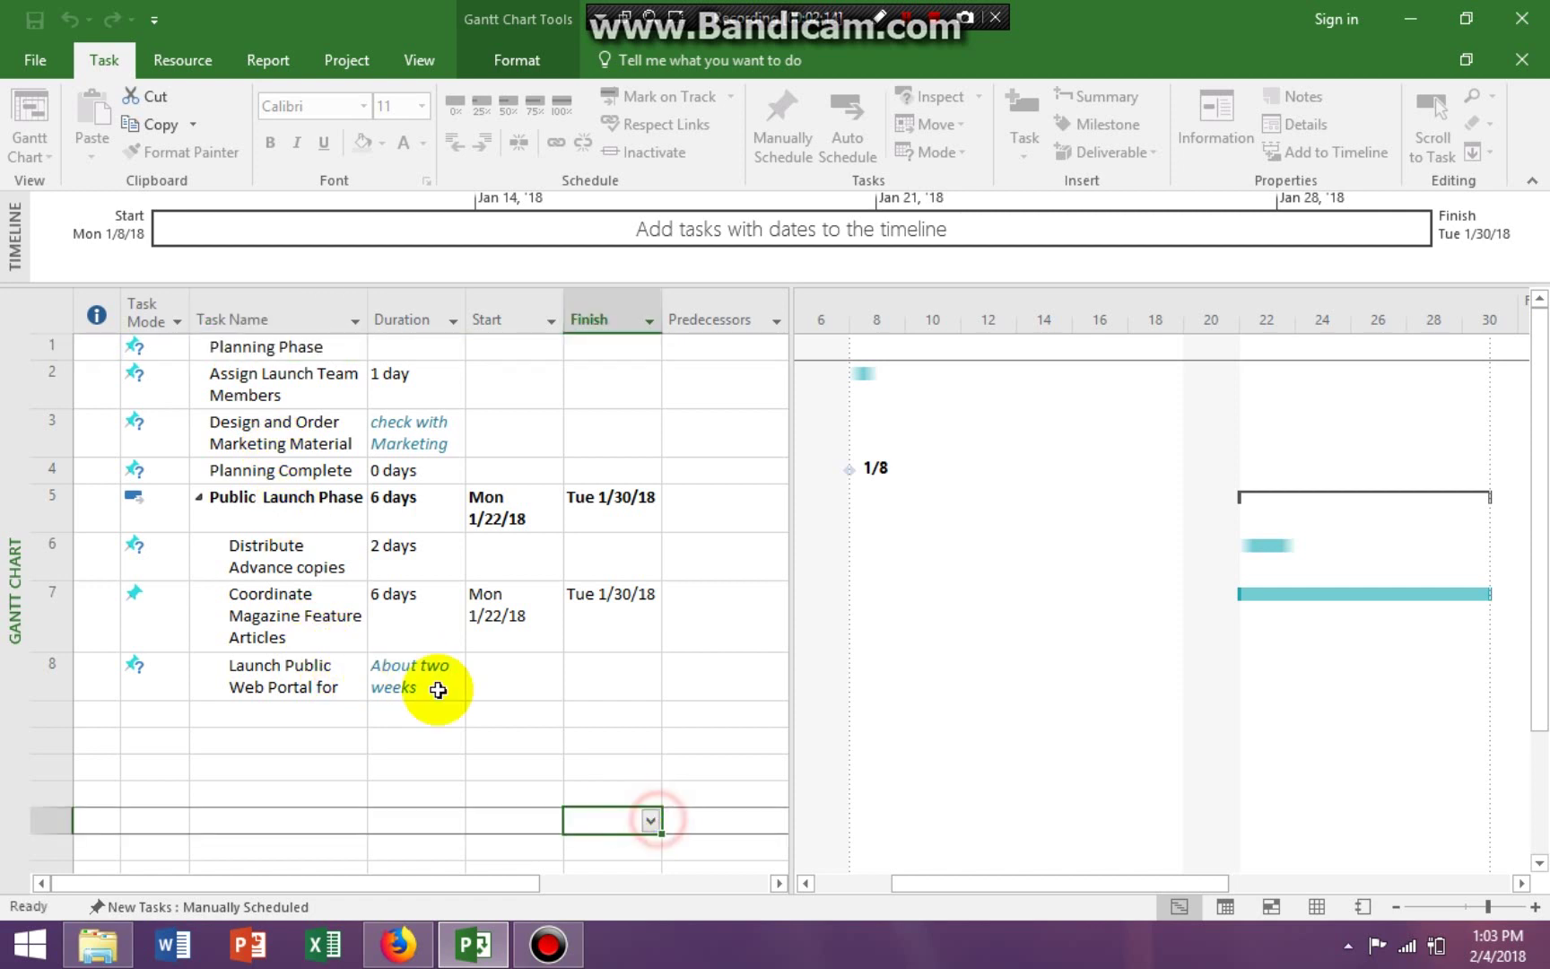
pyautogui.click(328, 391)
pyautogui.moveTo(330, 403); pyautogui.dragTo(343, 472)
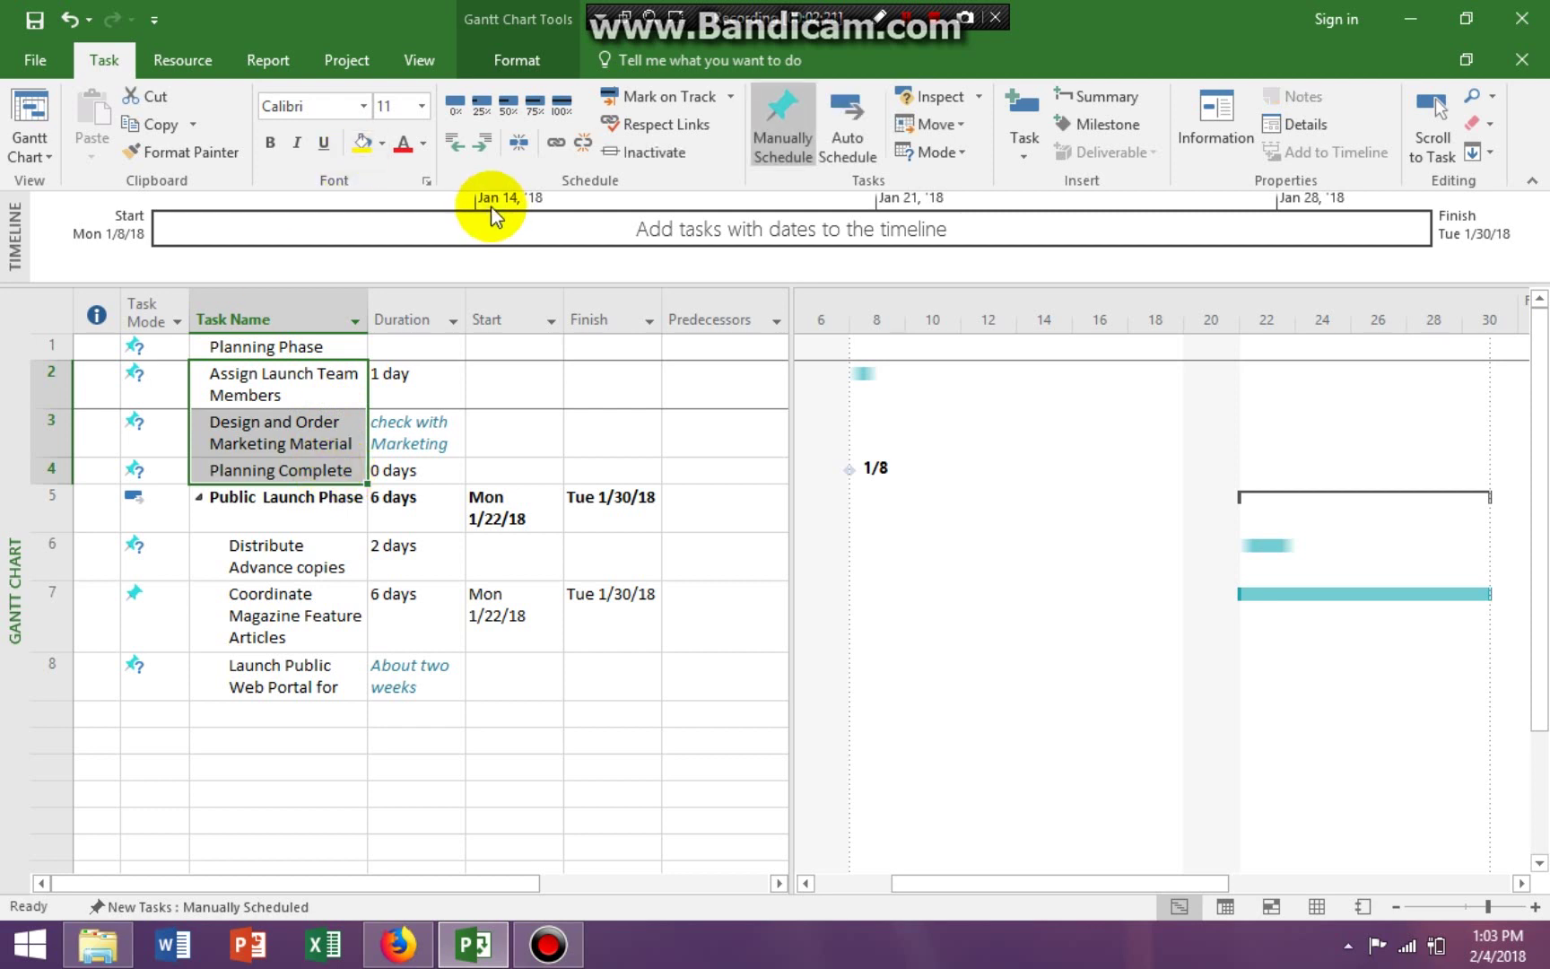
pyautogui.click(485, 148)
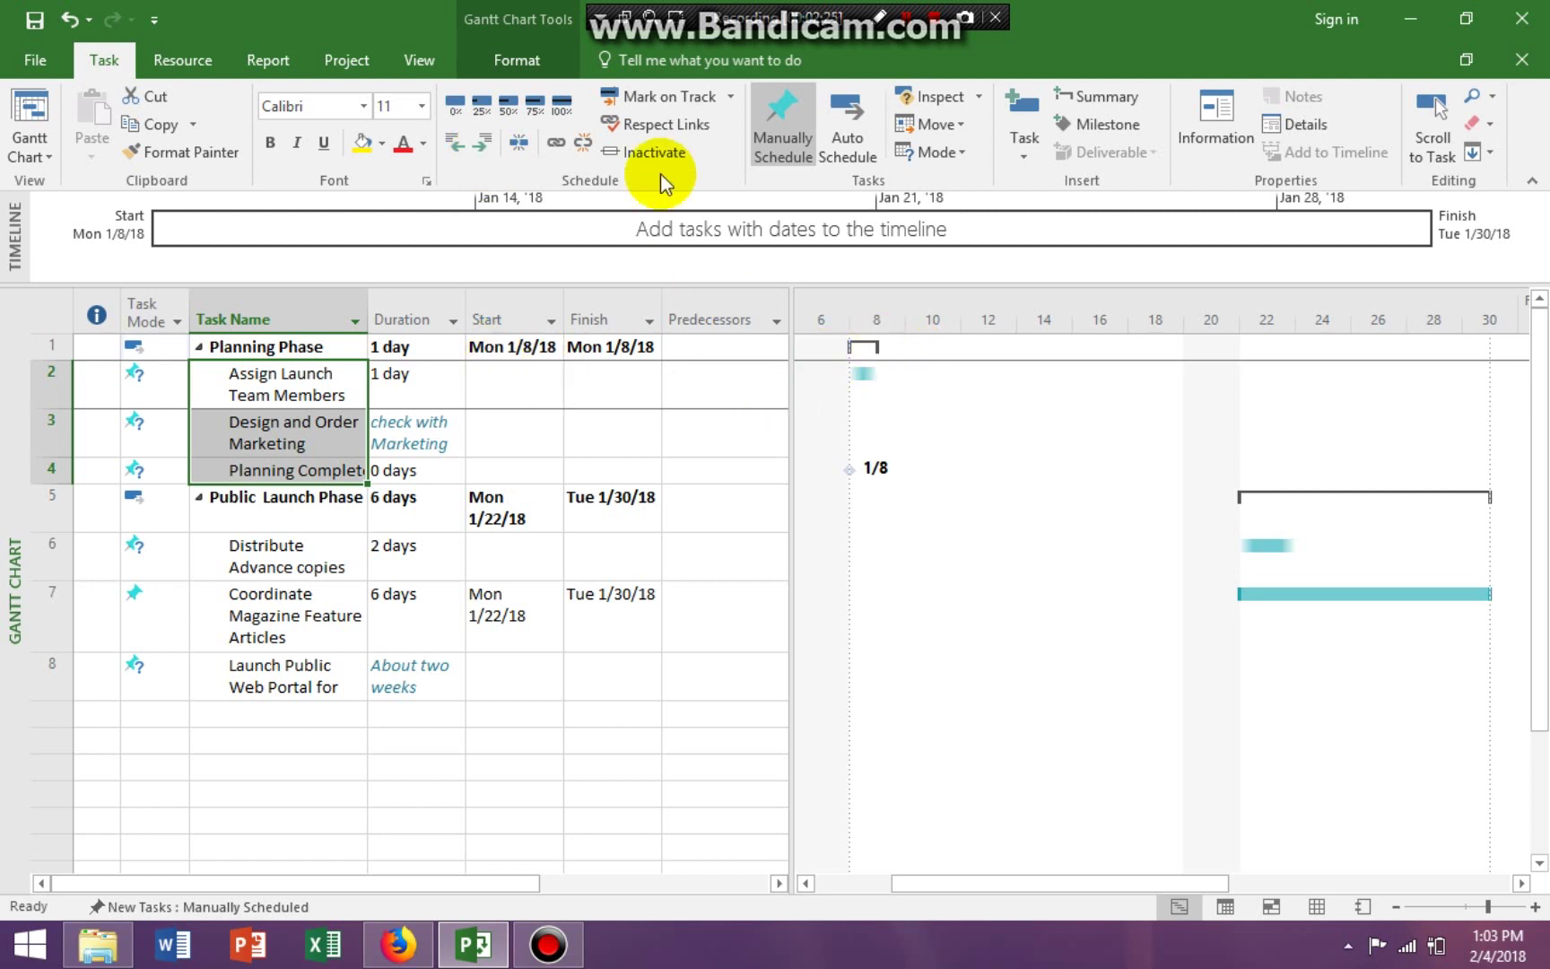
pyautogui.click(415, 61)
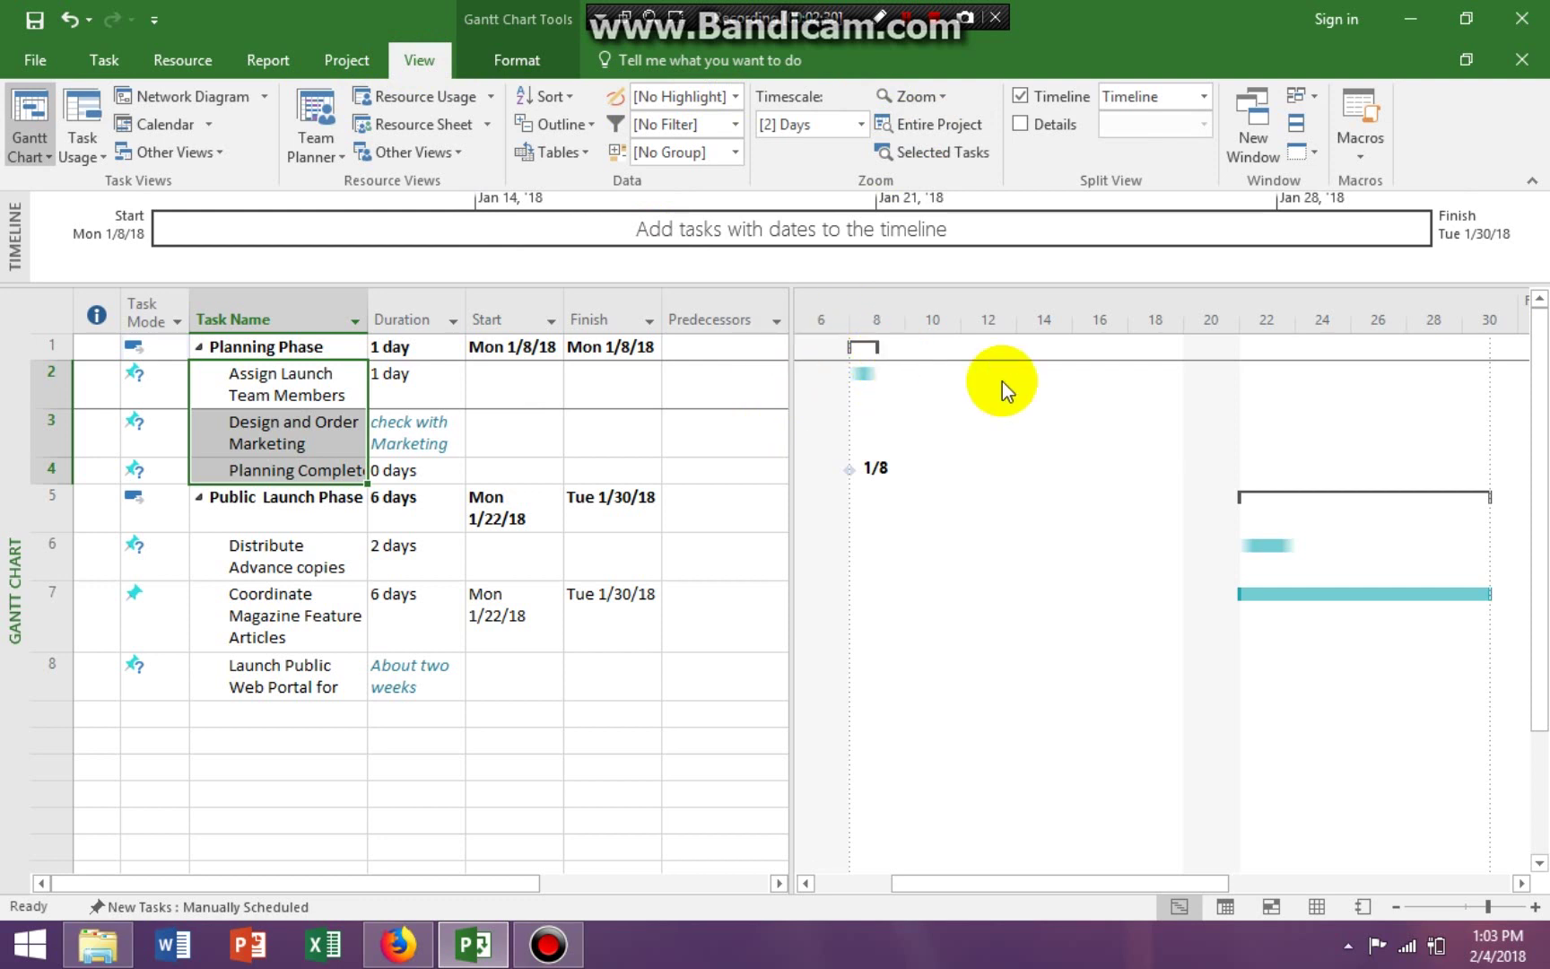
pyautogui.click(199, 348)
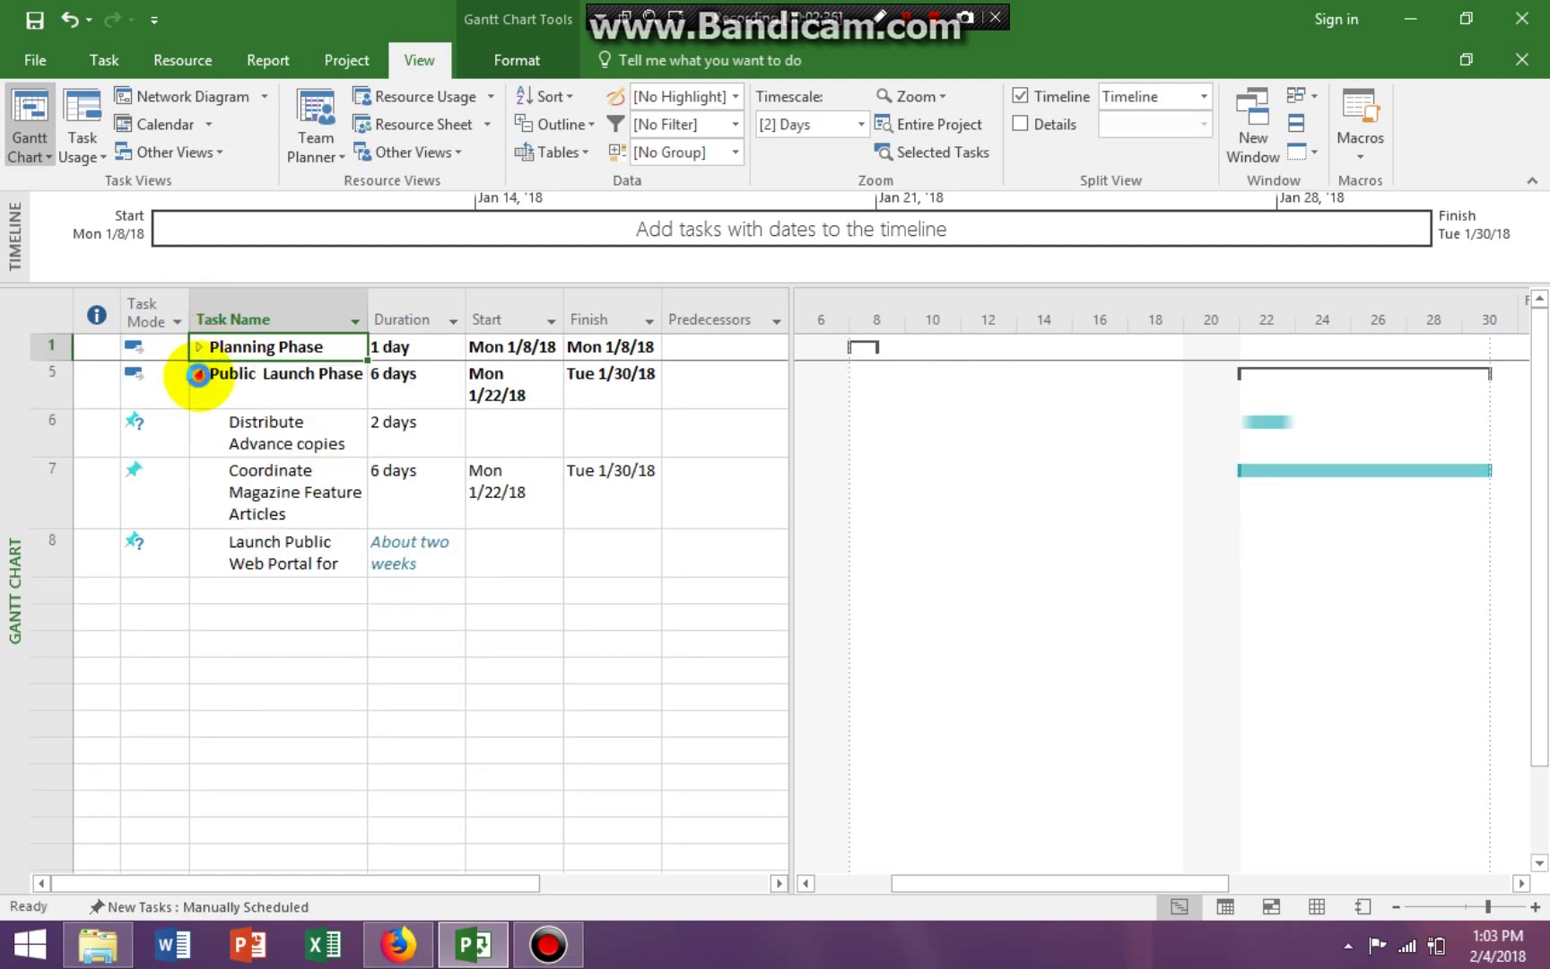
pyautogui.click(198, 377)
pyautogui.click(198, 374)
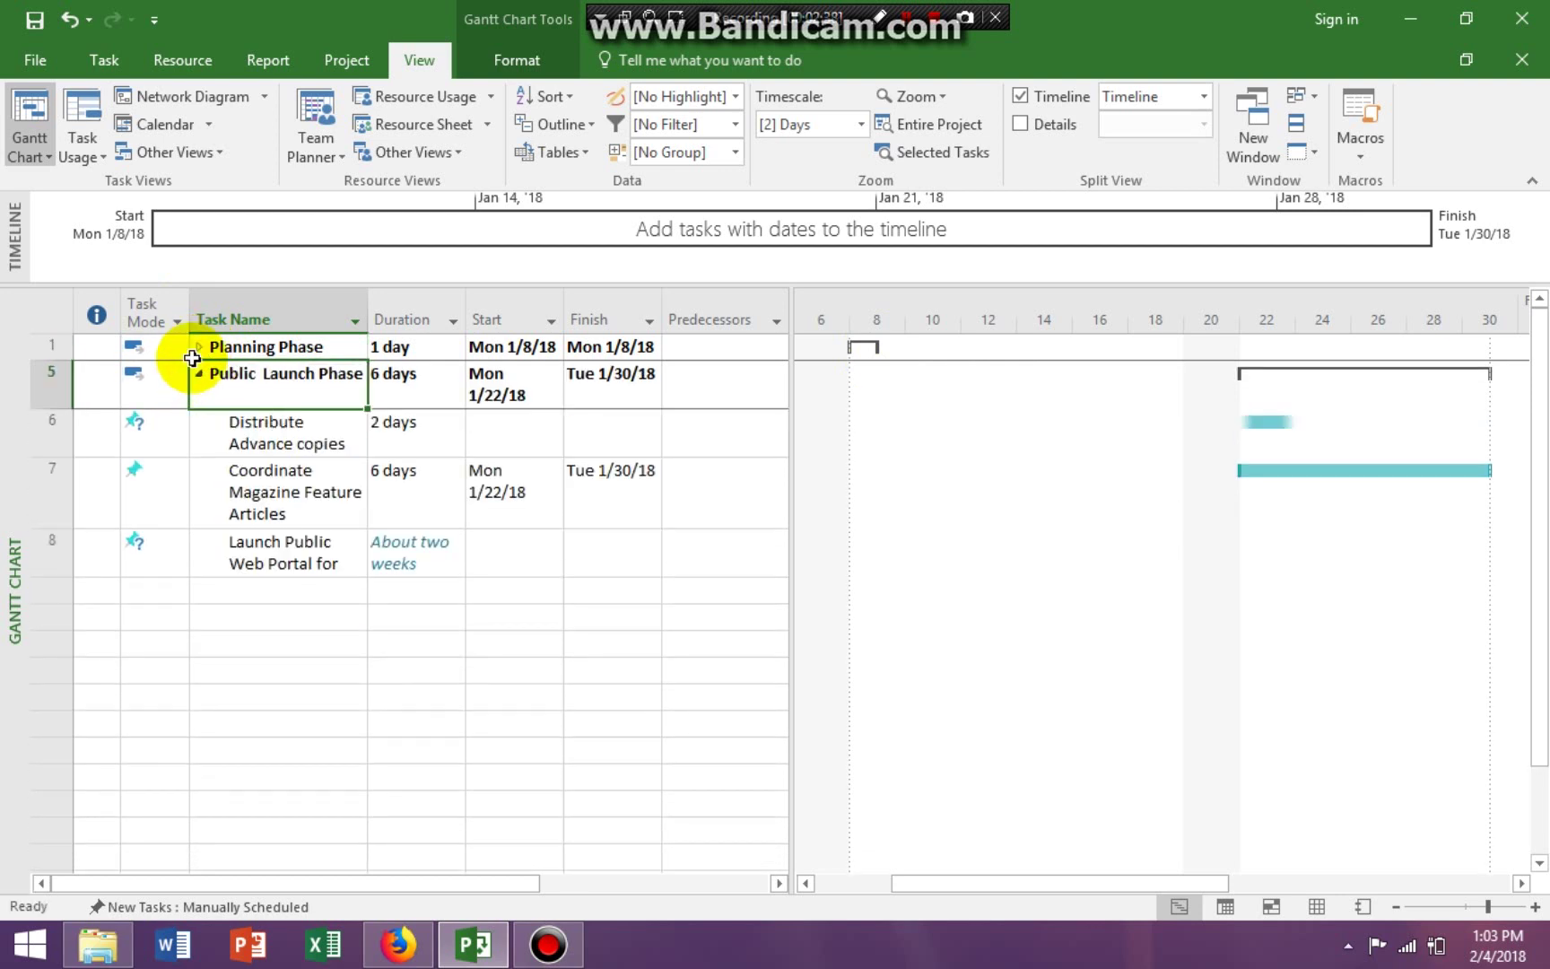
pyautogui.click(198, 348)
pyautogui.click(200, 348)
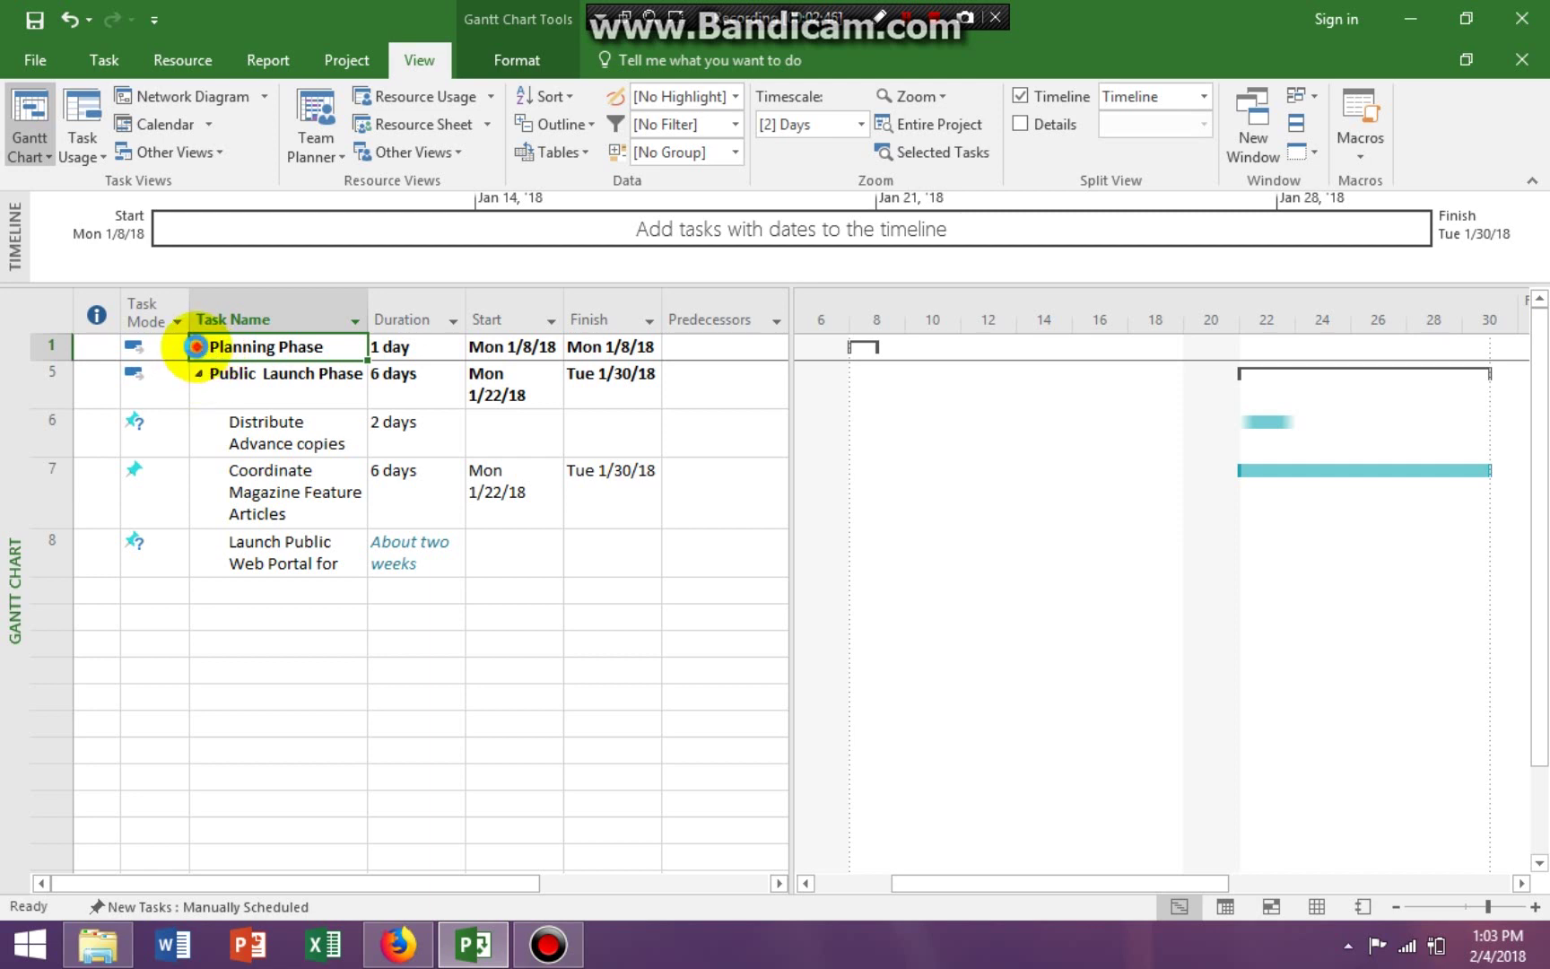
pyautogui.click(199, 348)
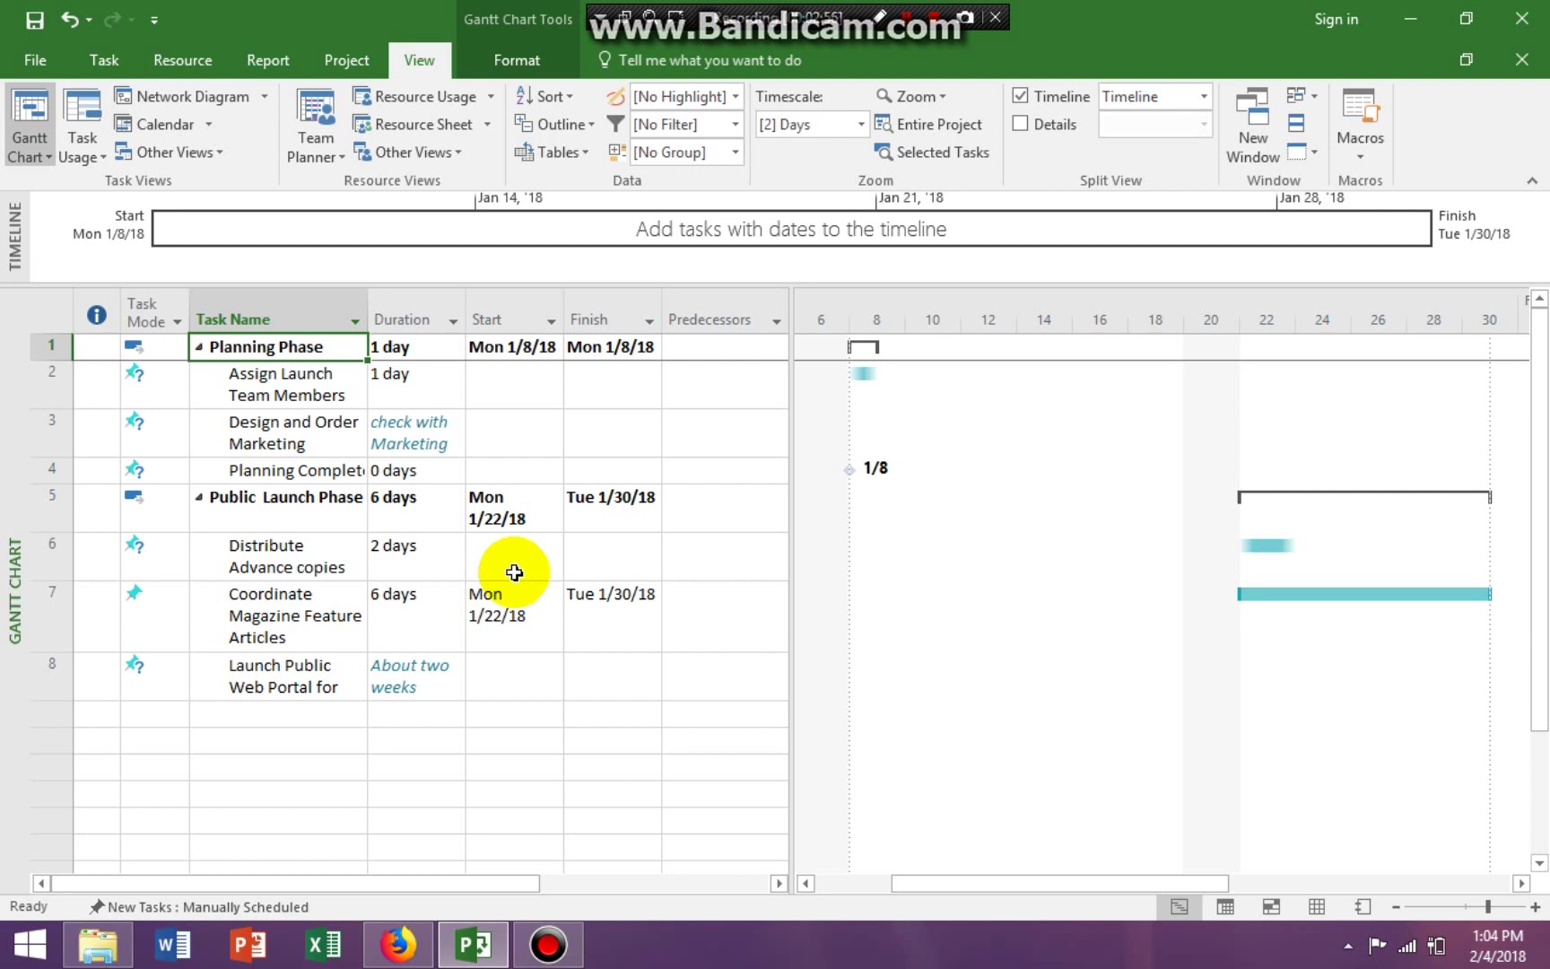
pyautogui.click(283, 389)
pyautogui.click(285, 424)
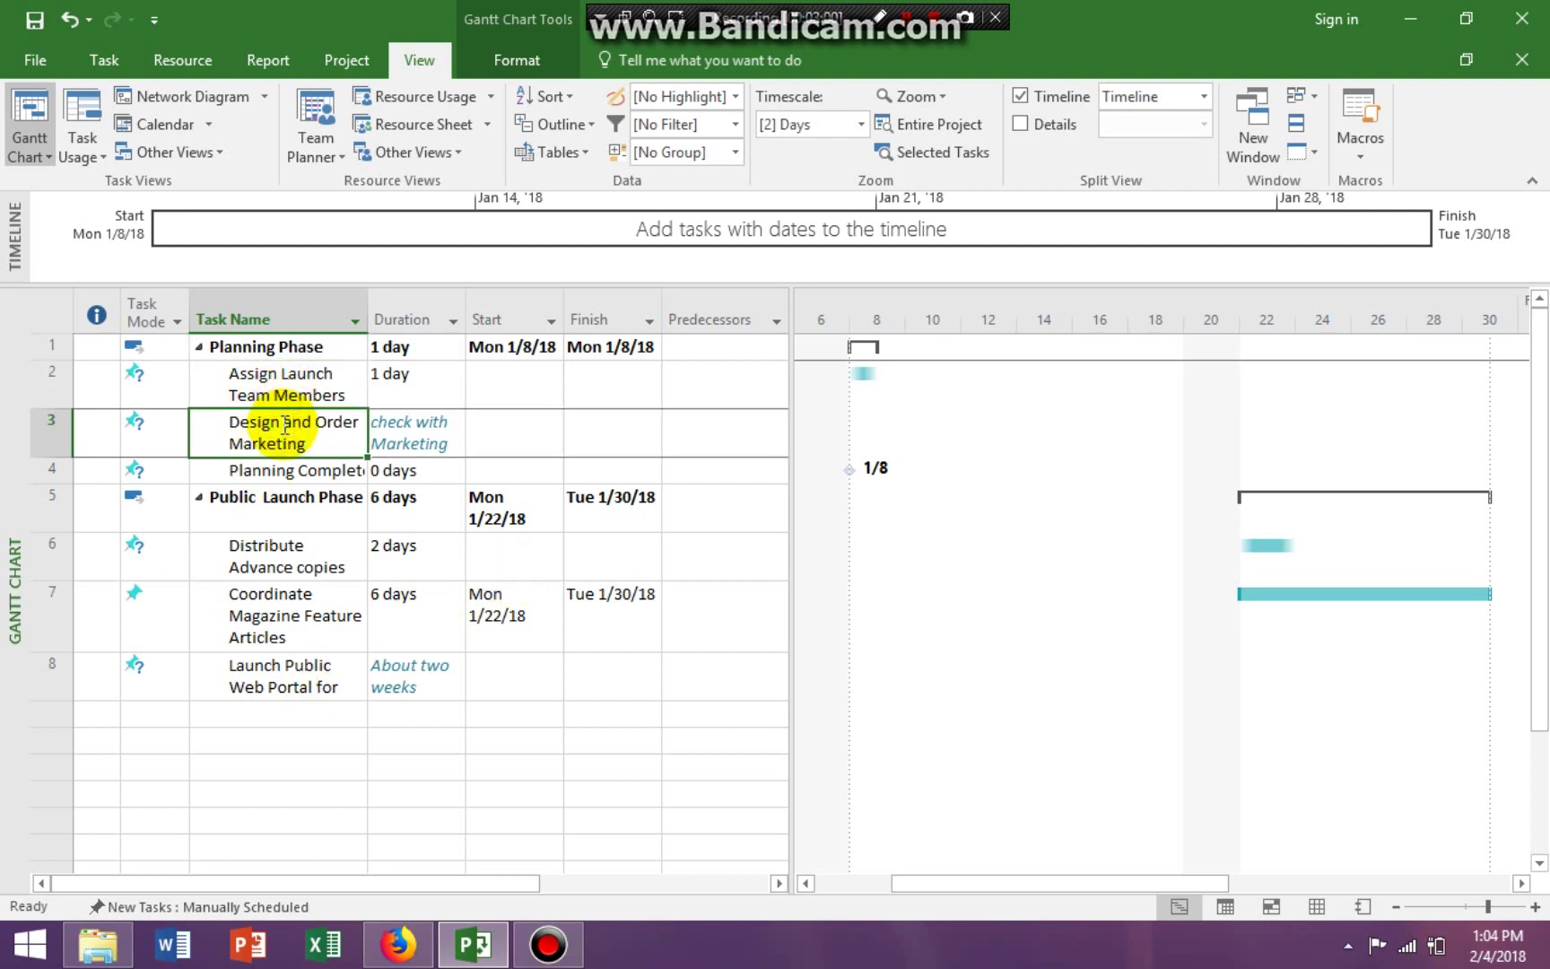
pyautogui.click(278, 364)
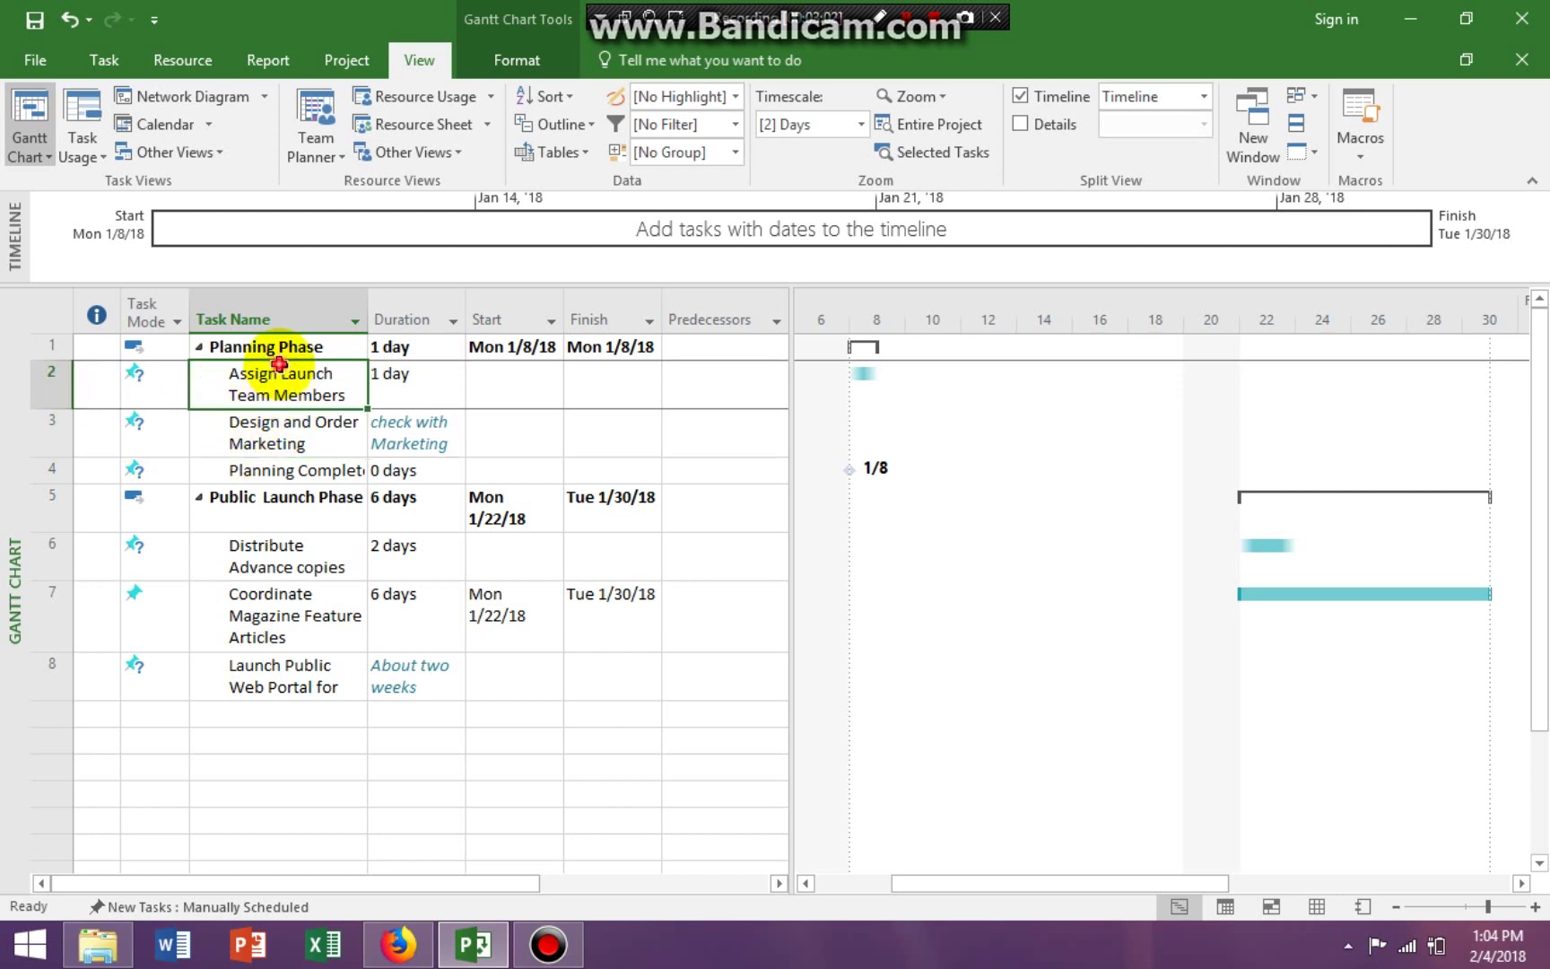
pyautogui.moveTo(279, 364); pyautogui.dragTo(296, 435)
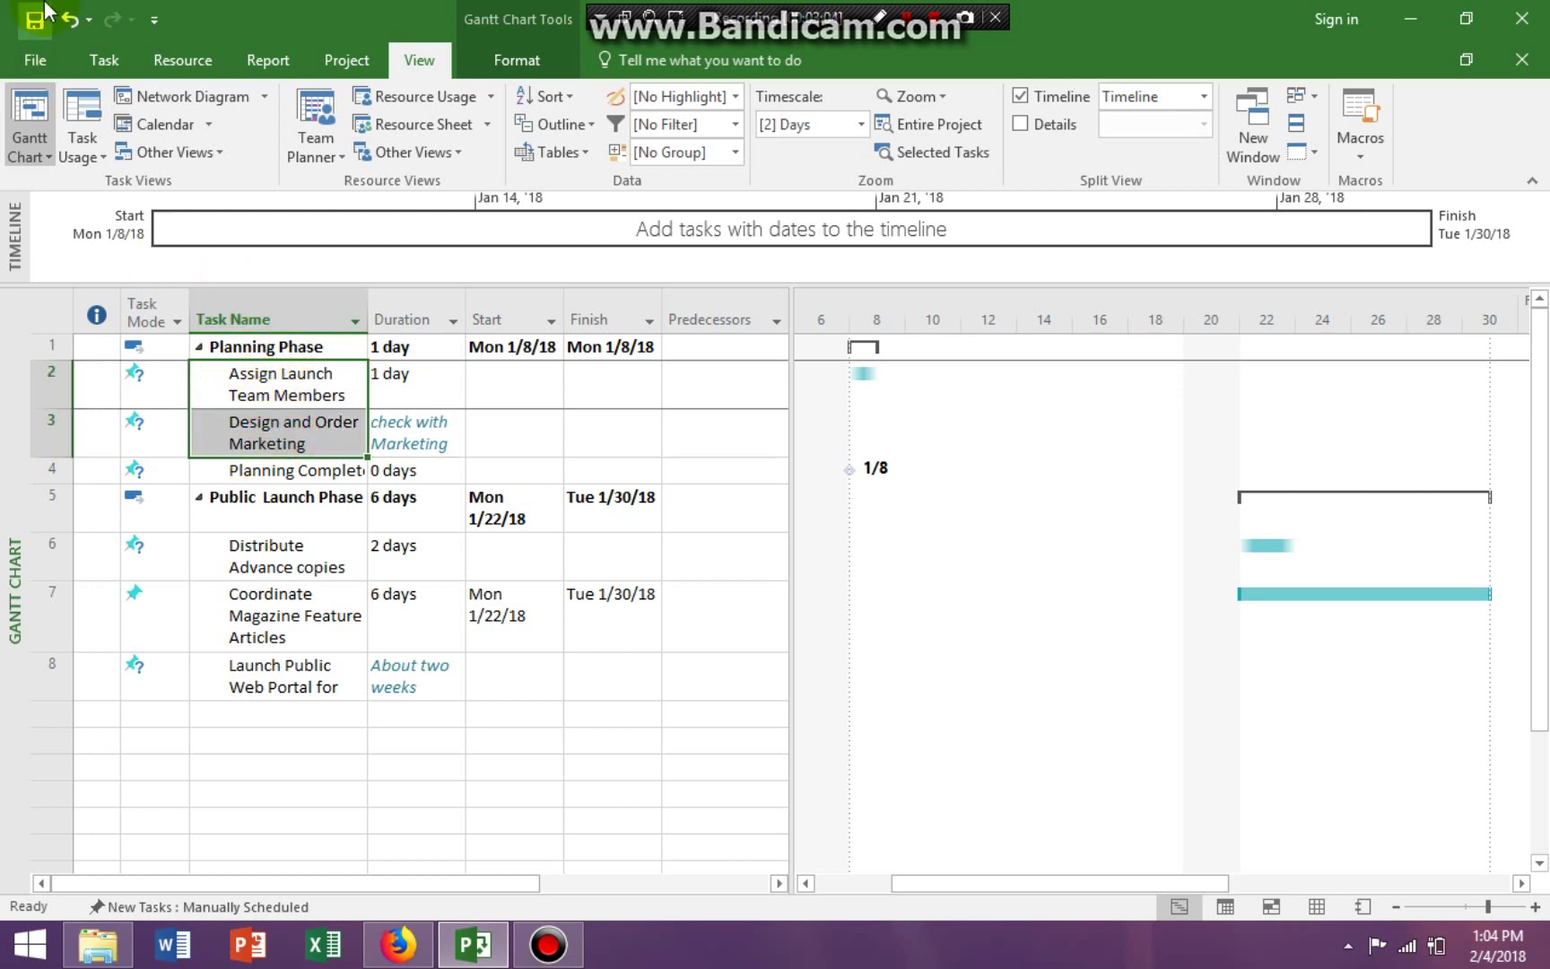
pyautogui.click(105, 59)
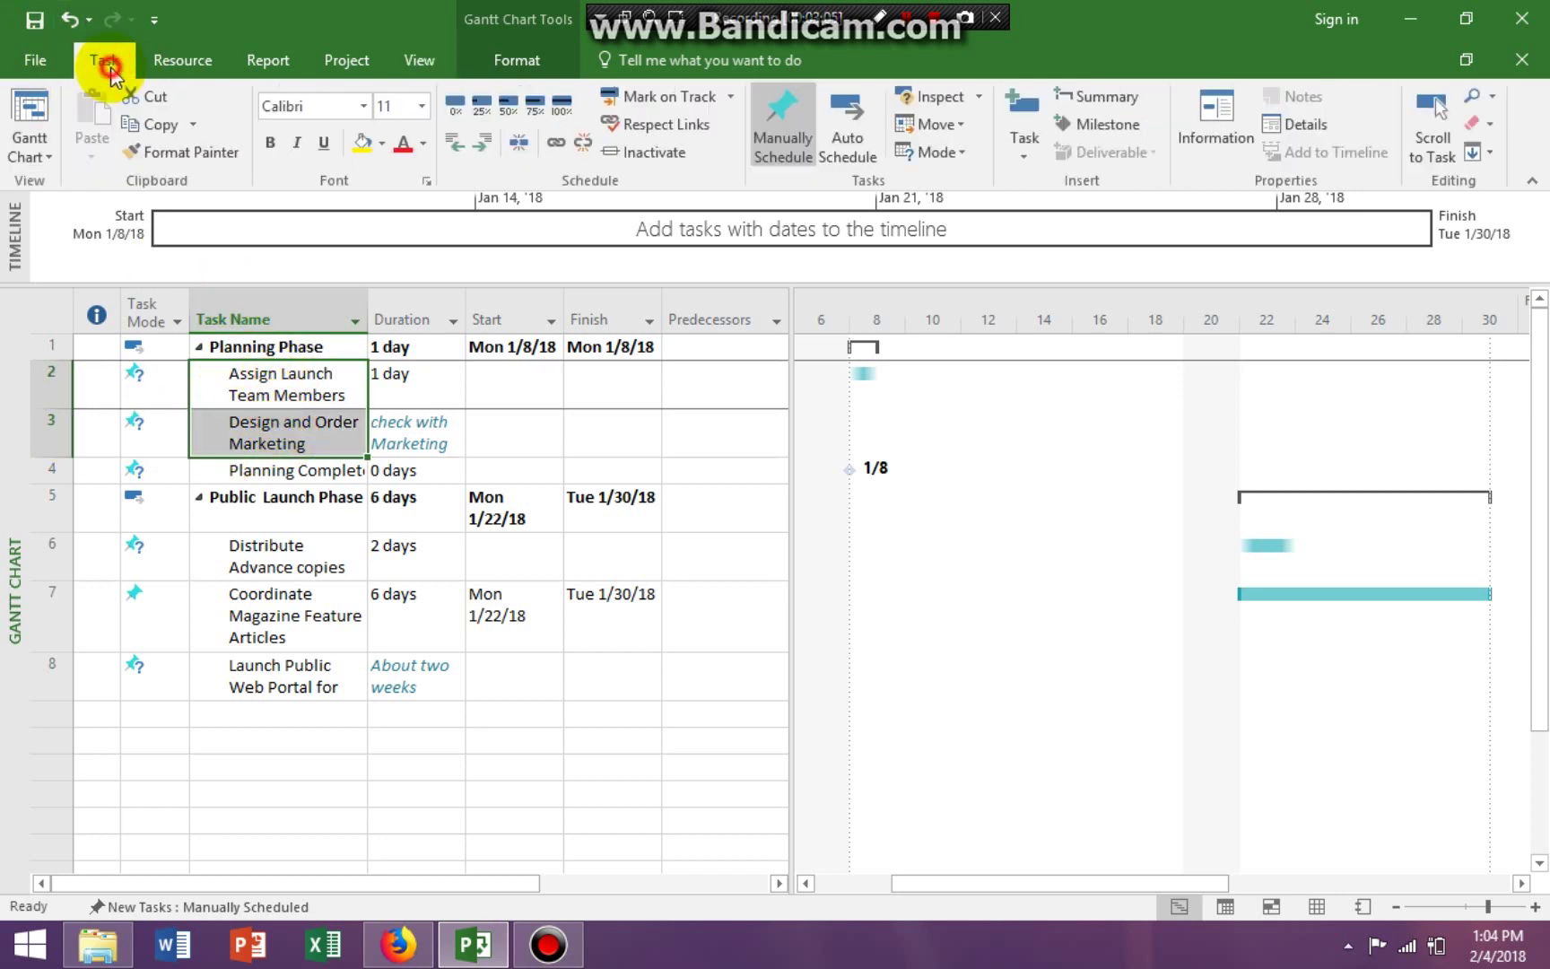
pyautogui.click(556, 148)
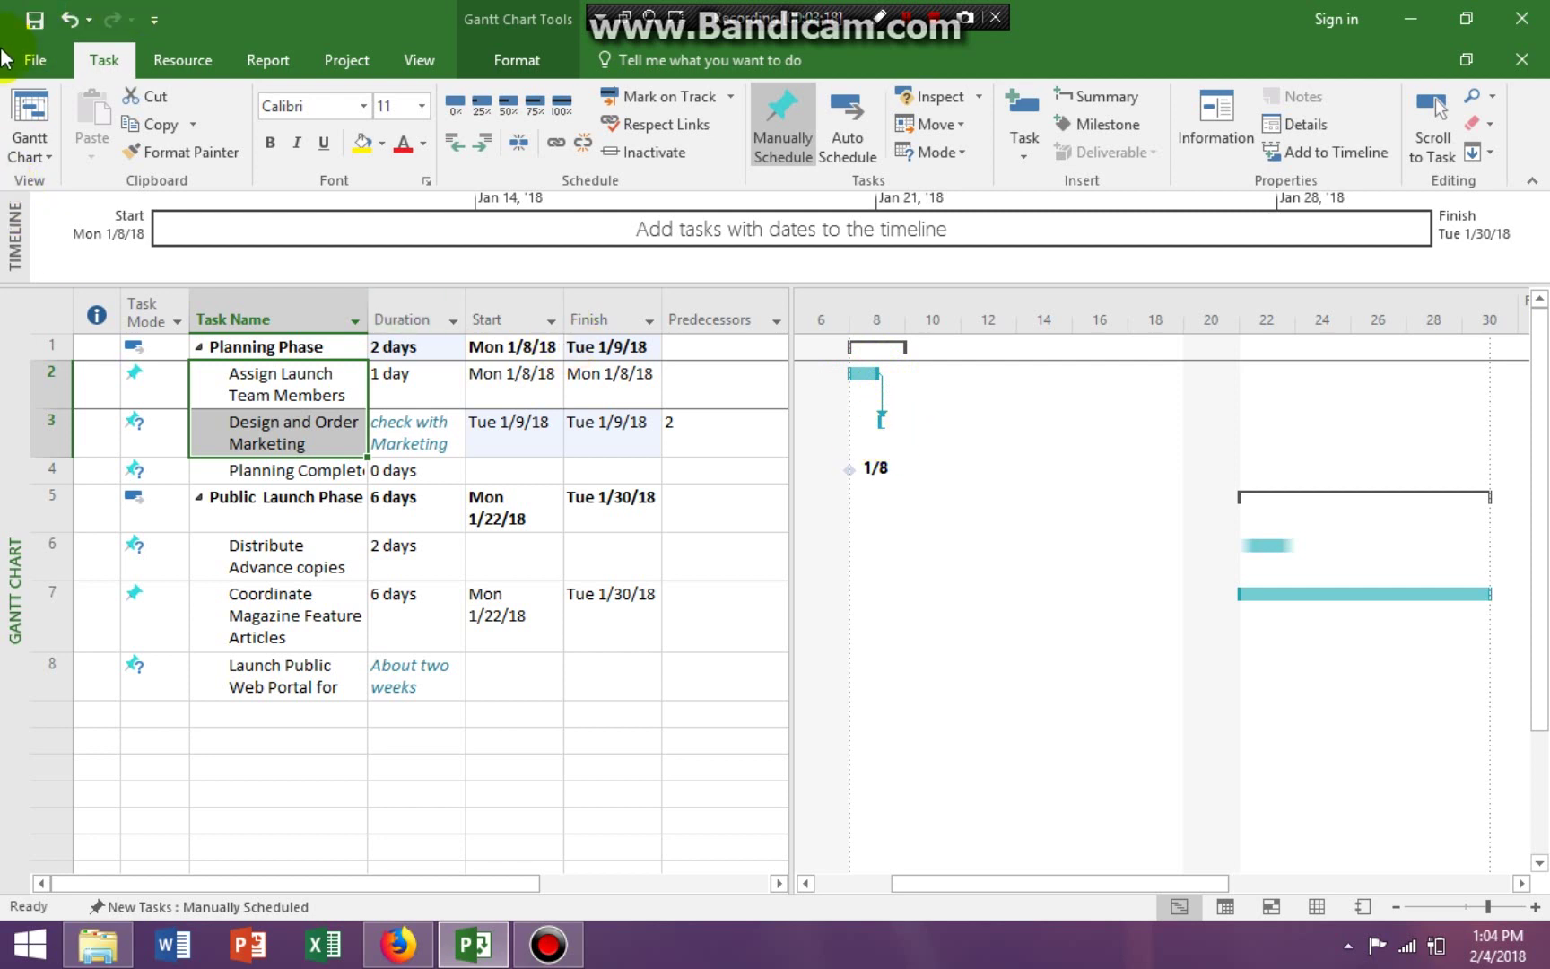
pyautogui.click(72, 20)
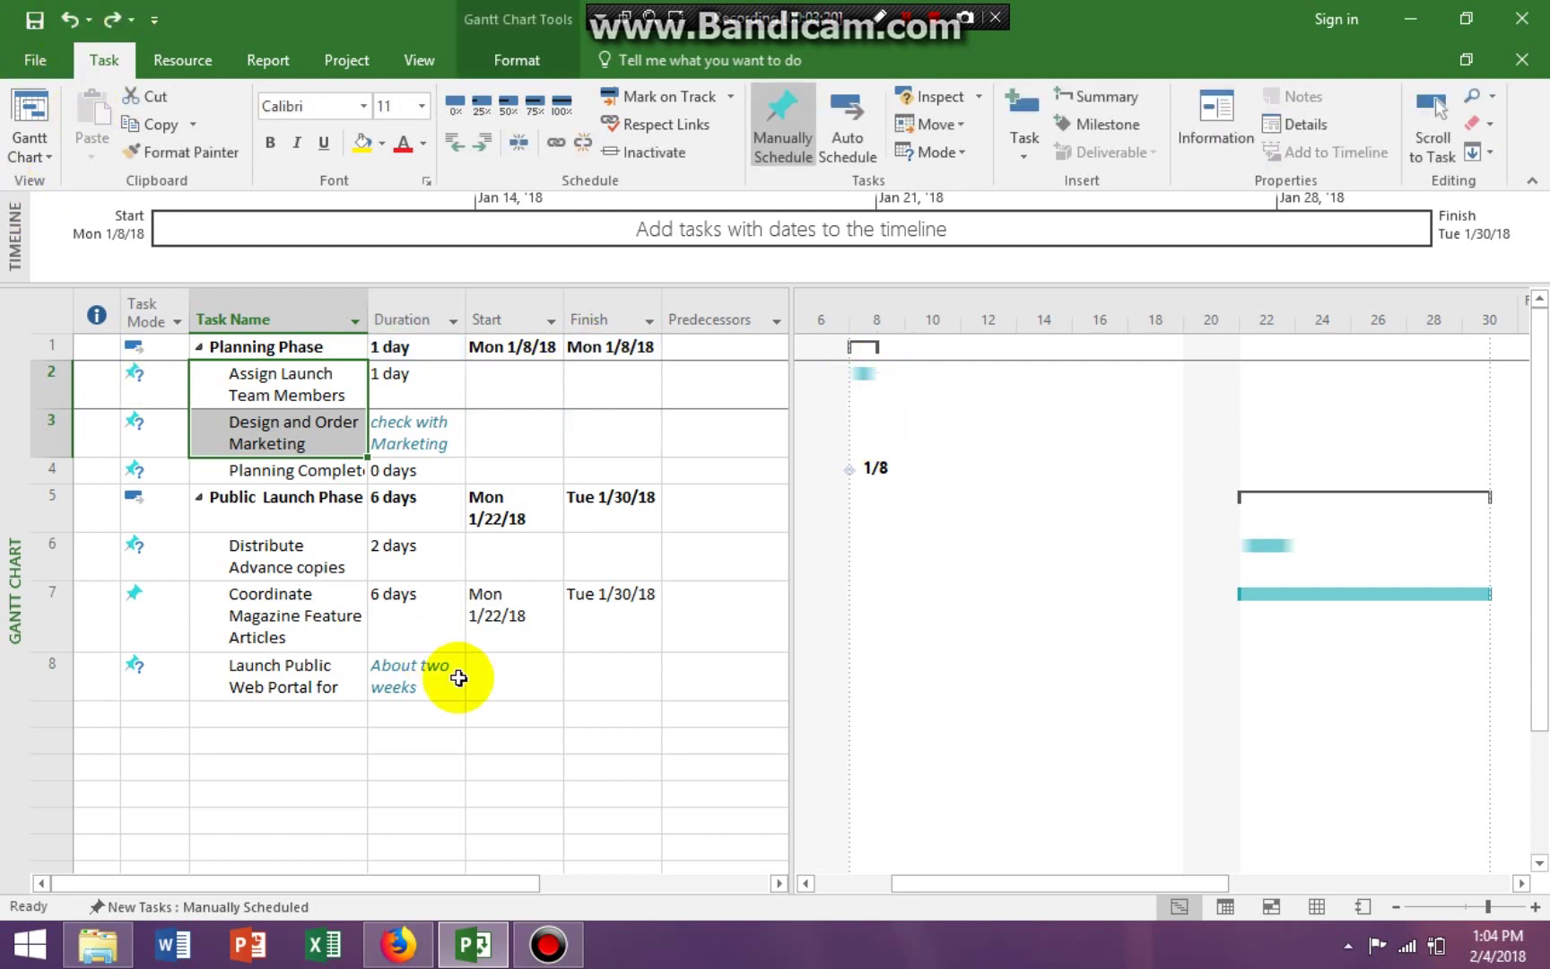
pyautogui.click(496, 704)
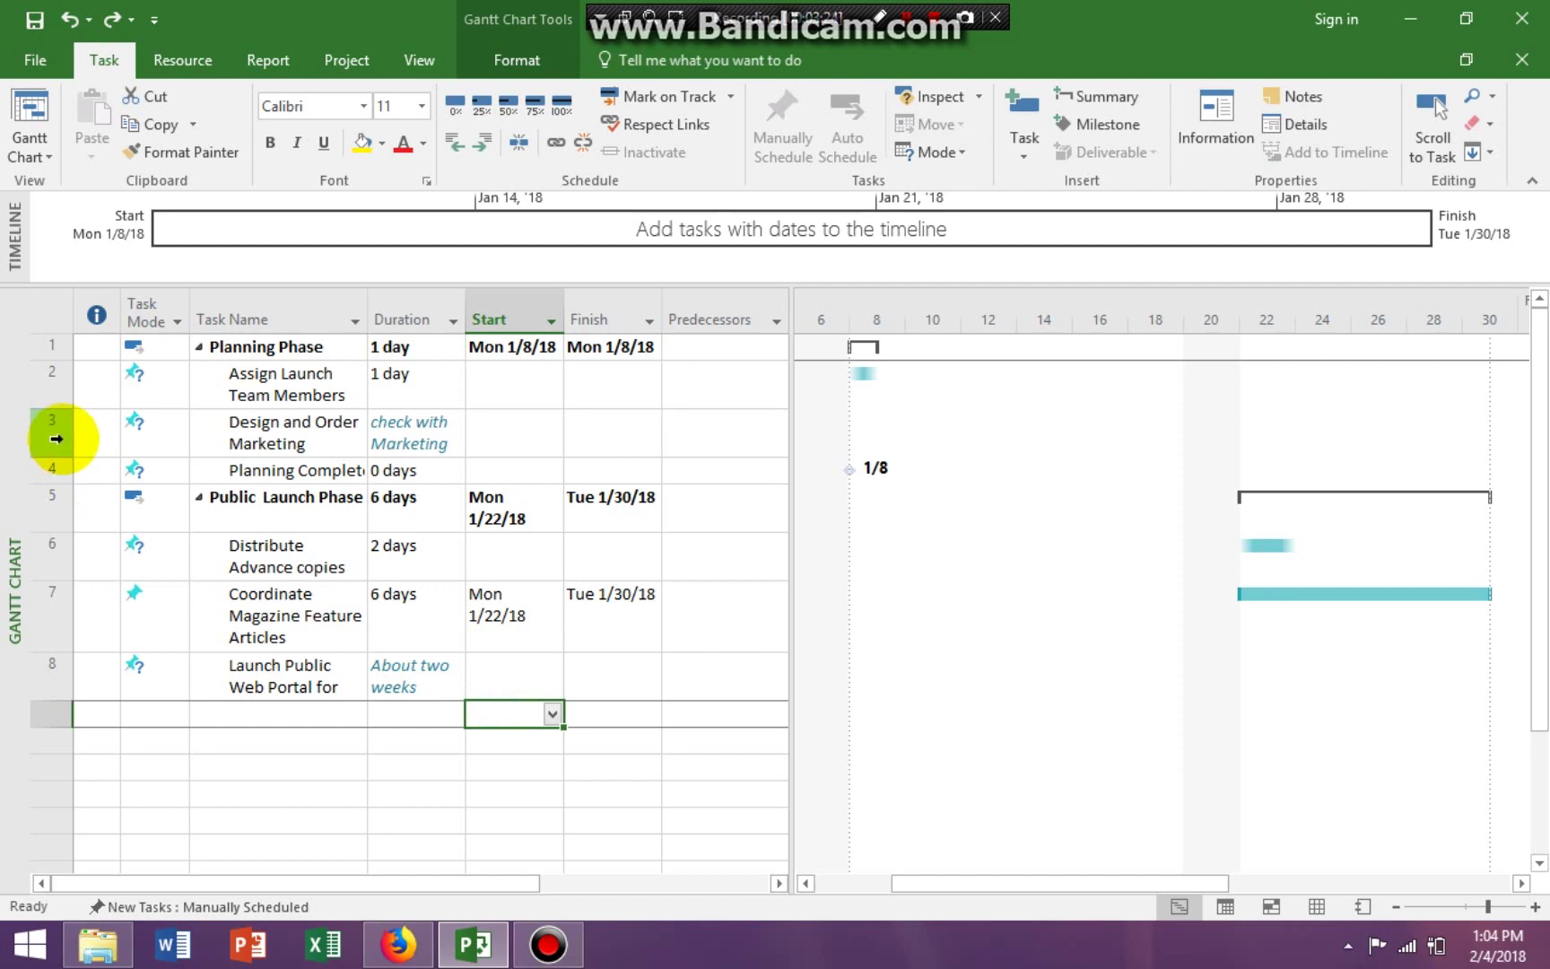
# Give Design and Order Marketing task 2, Assign Launch Team Members, as a Finish-to-Start predecessor
pyautogui.click(56, 439)
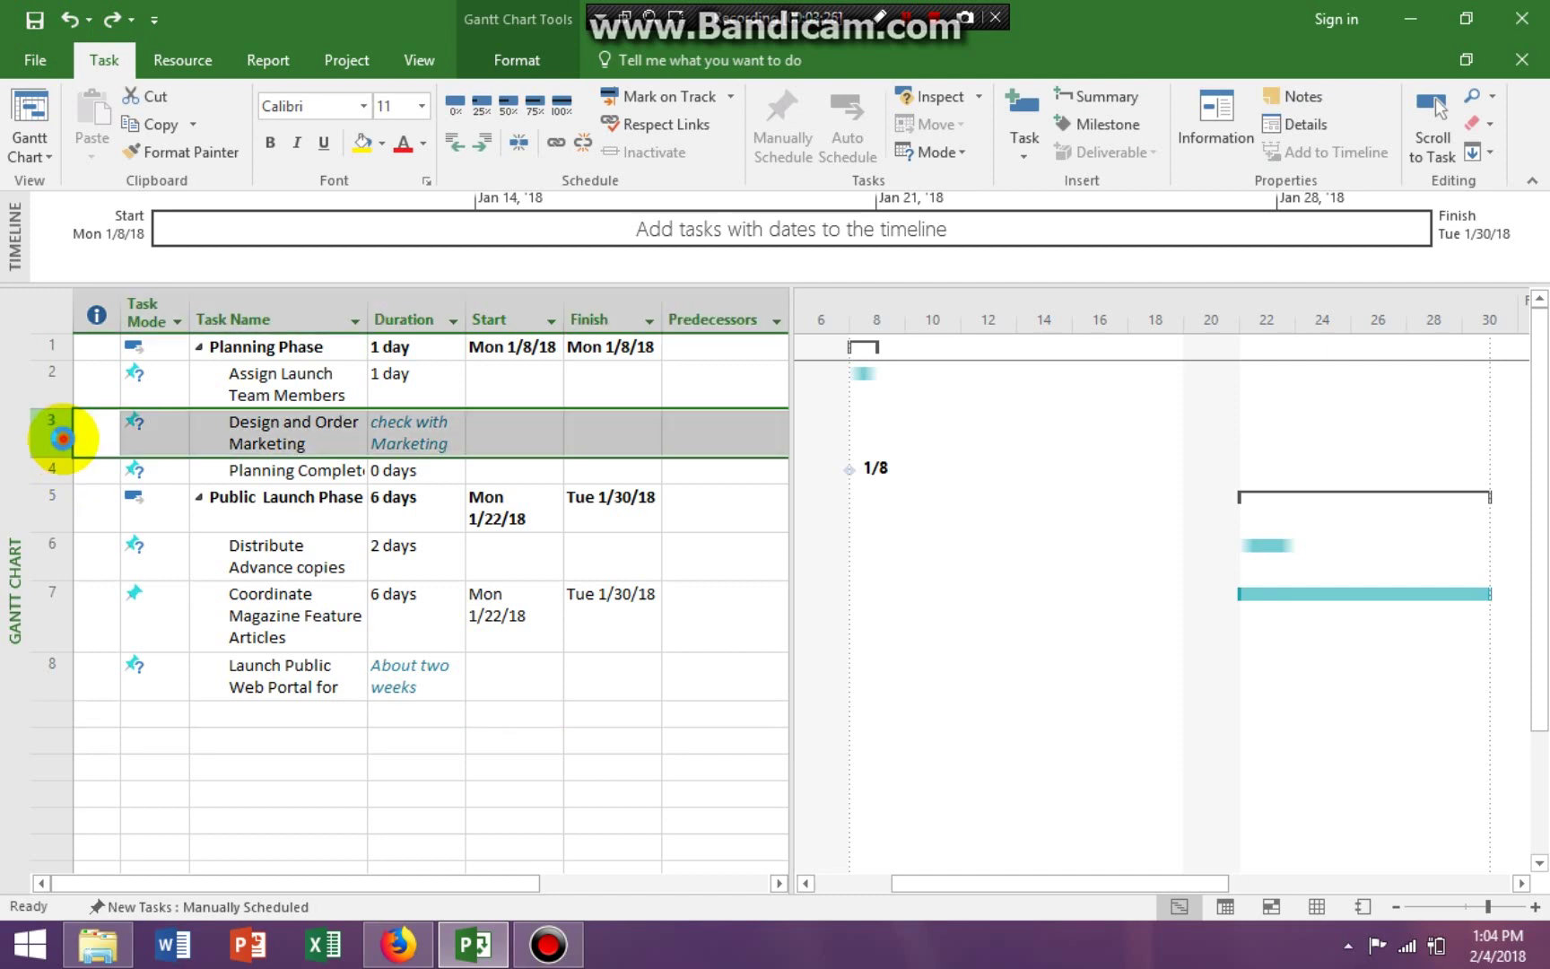
pyautogui.doubleClick(65, 439)
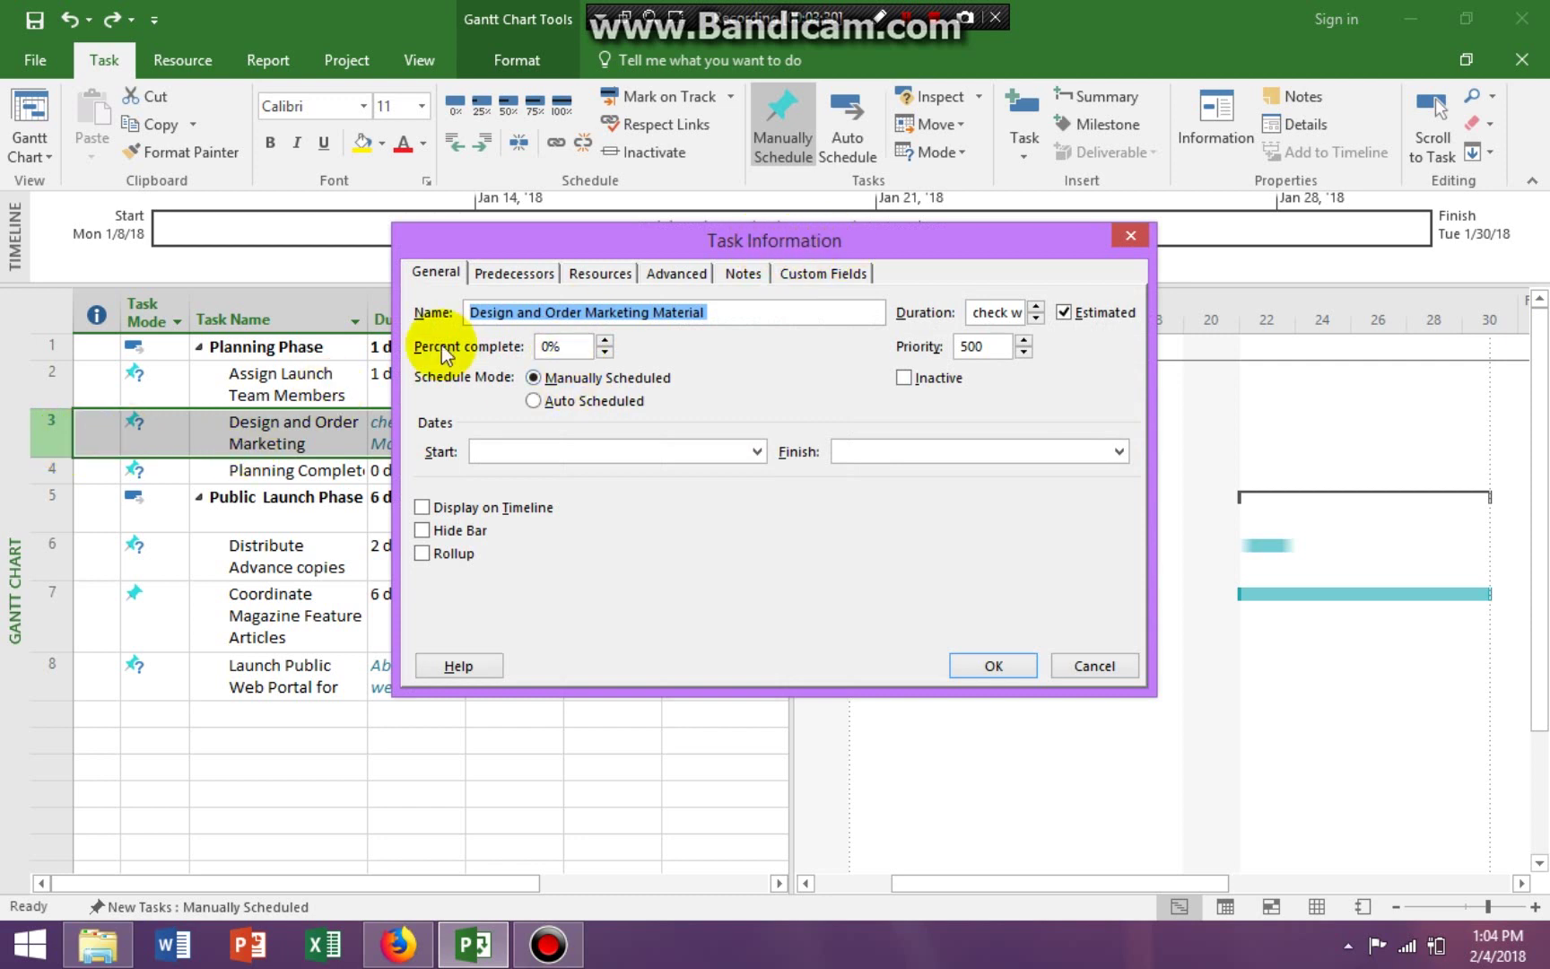
pyautogui.click(515, 274)
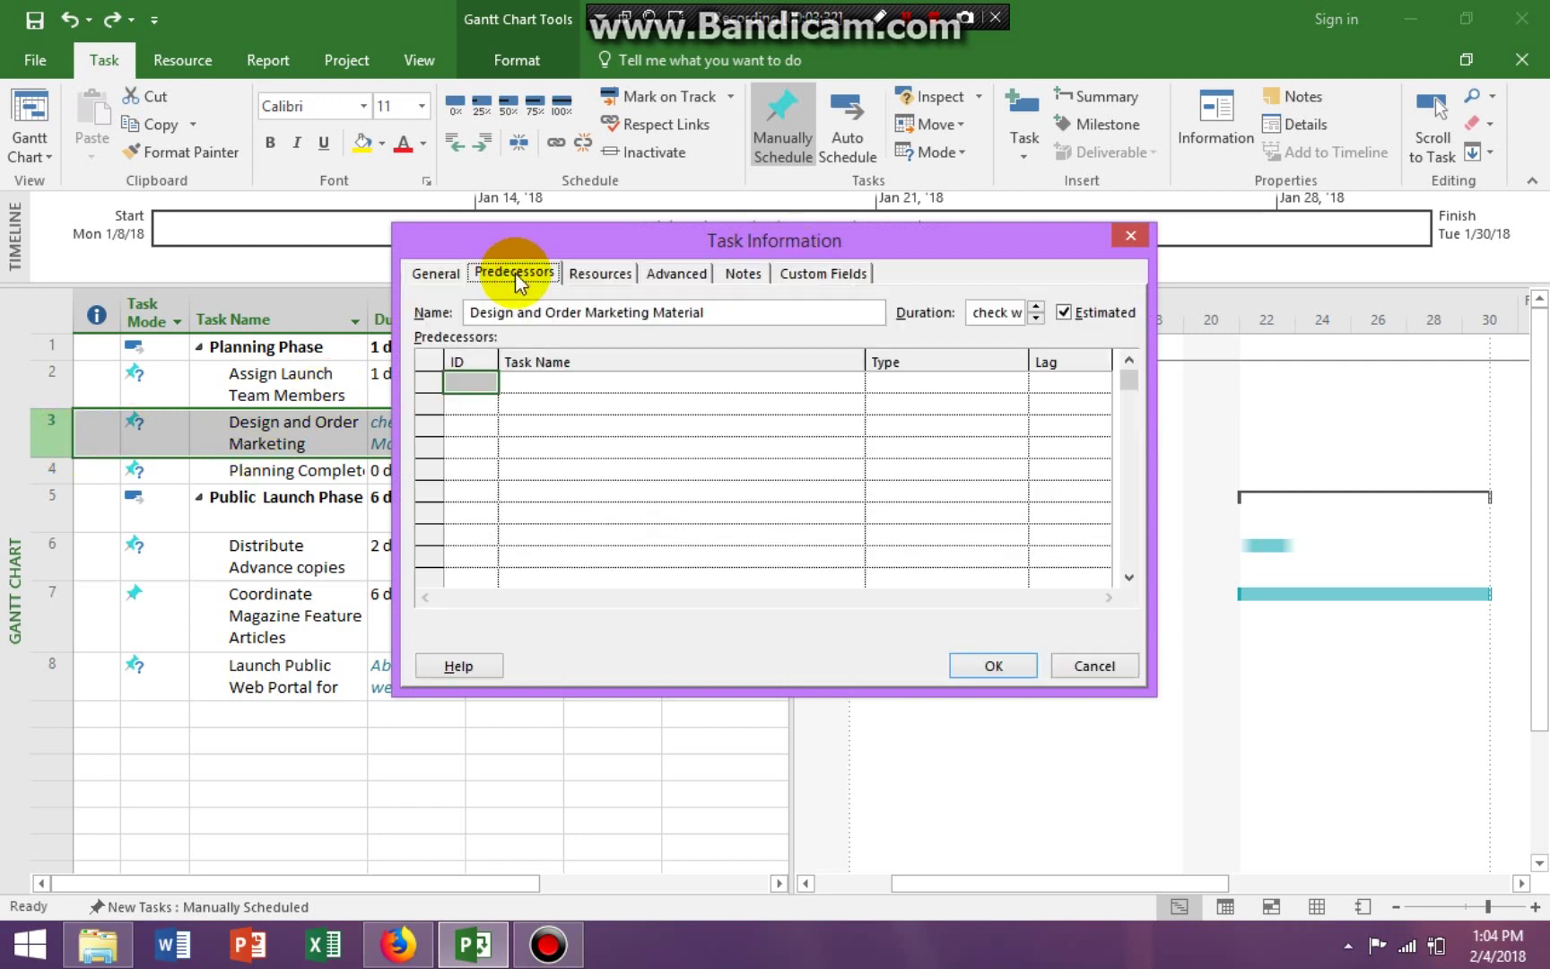
pyautogui.click(567, 382)
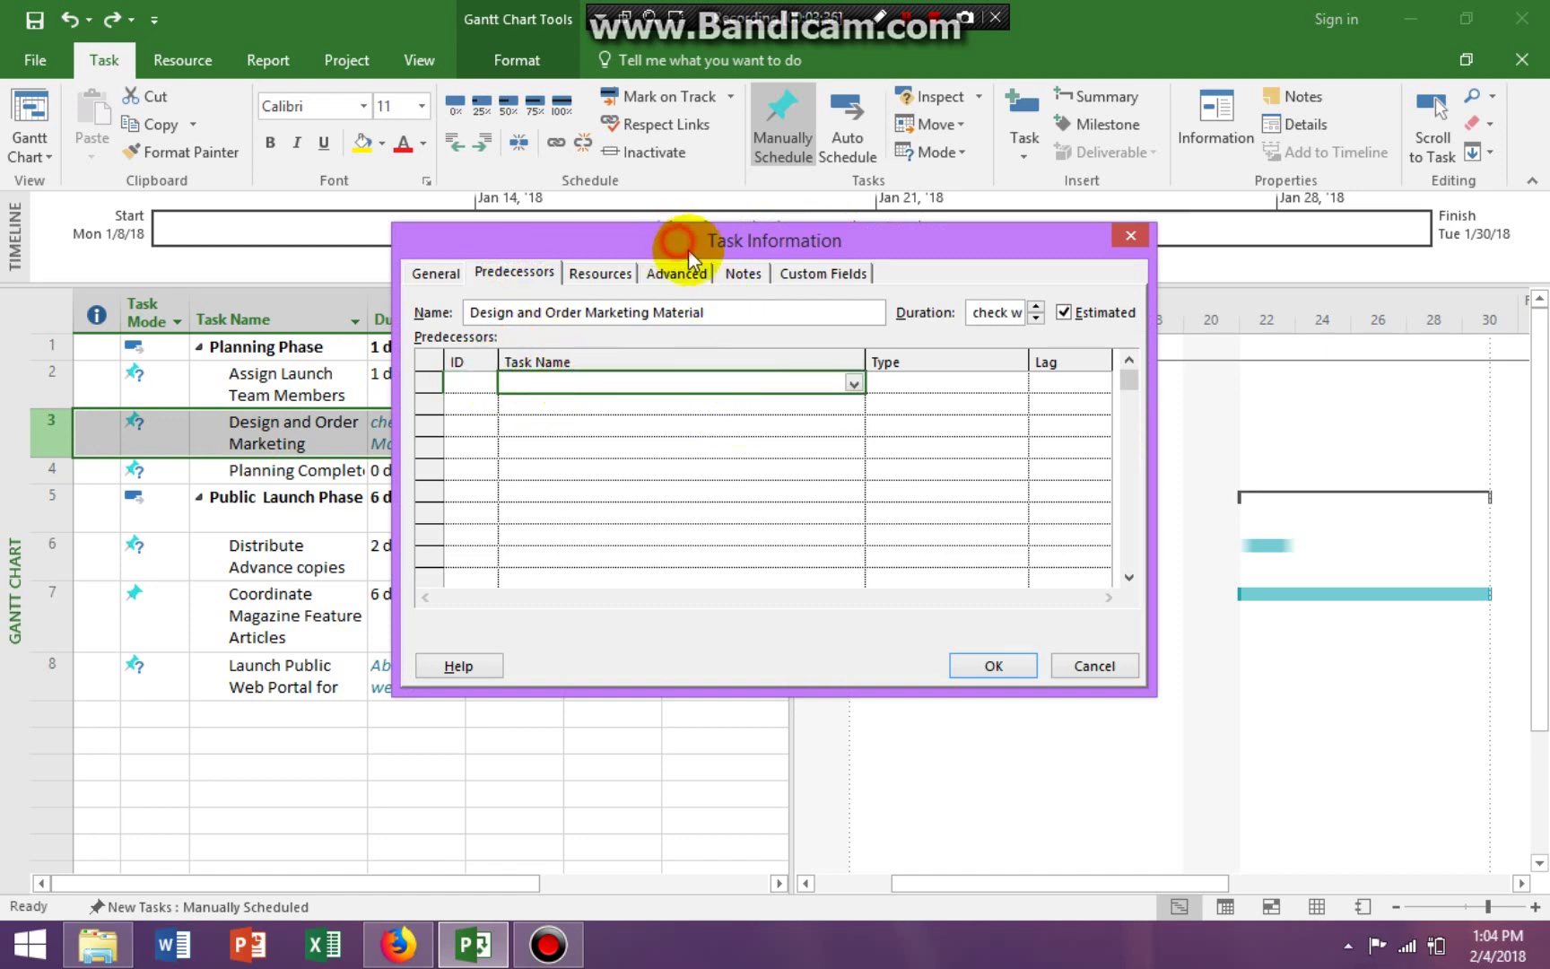
pyautogui.moveTo(688, 249); pyautogui.dragTo(972, 264)
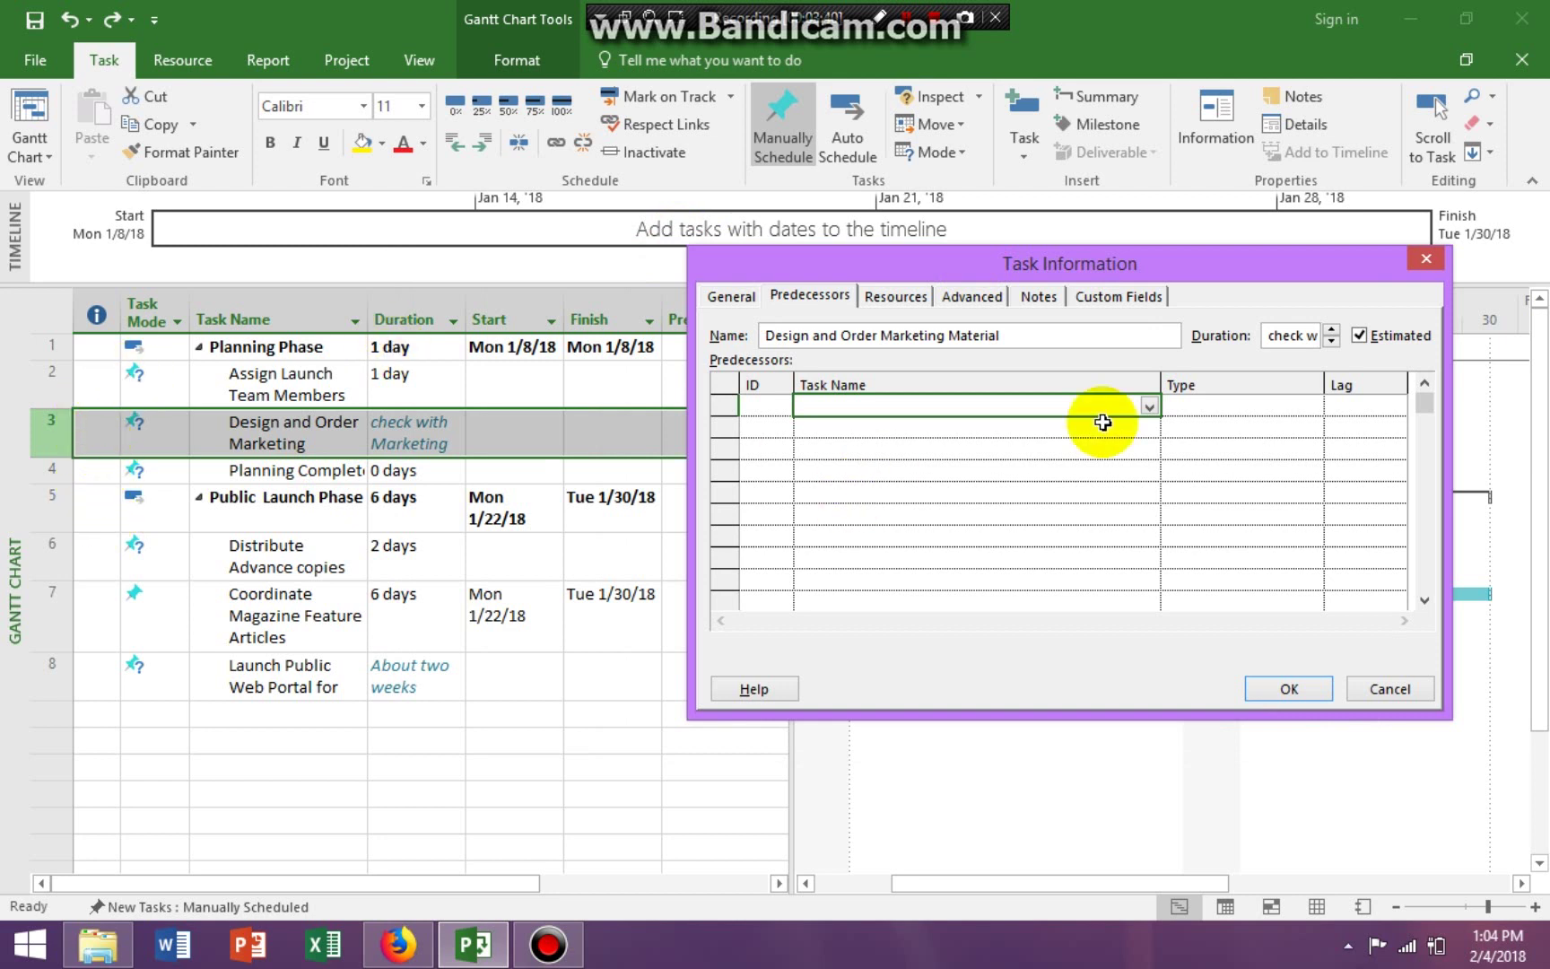
pyautogui.click(1149, 407)
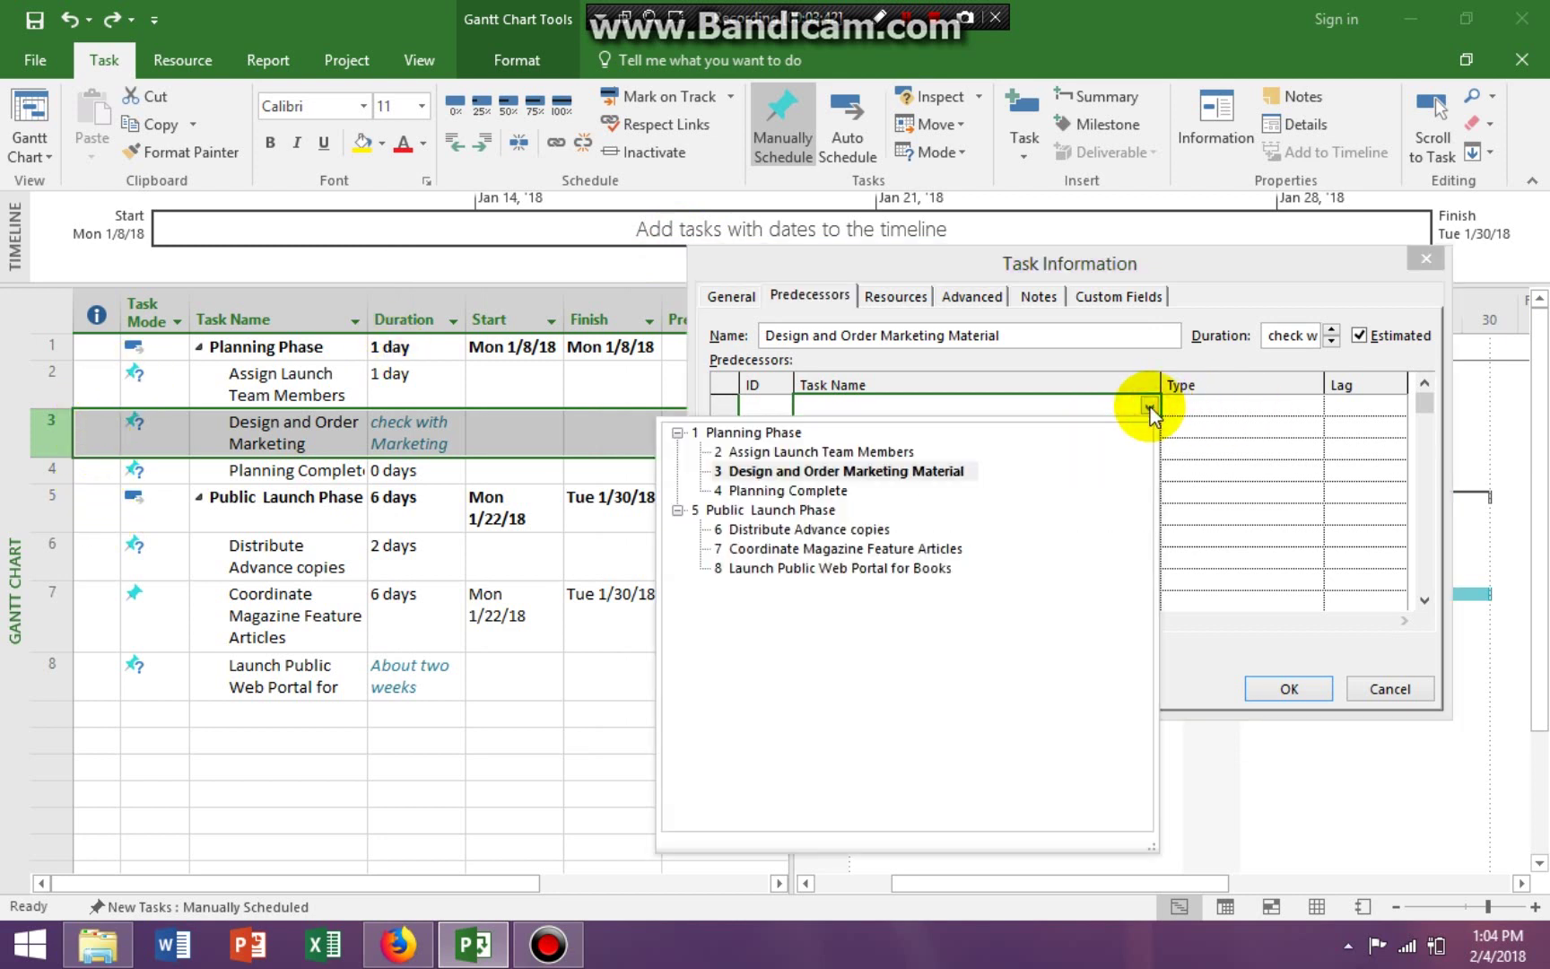
pyautogui.click(831, 452)
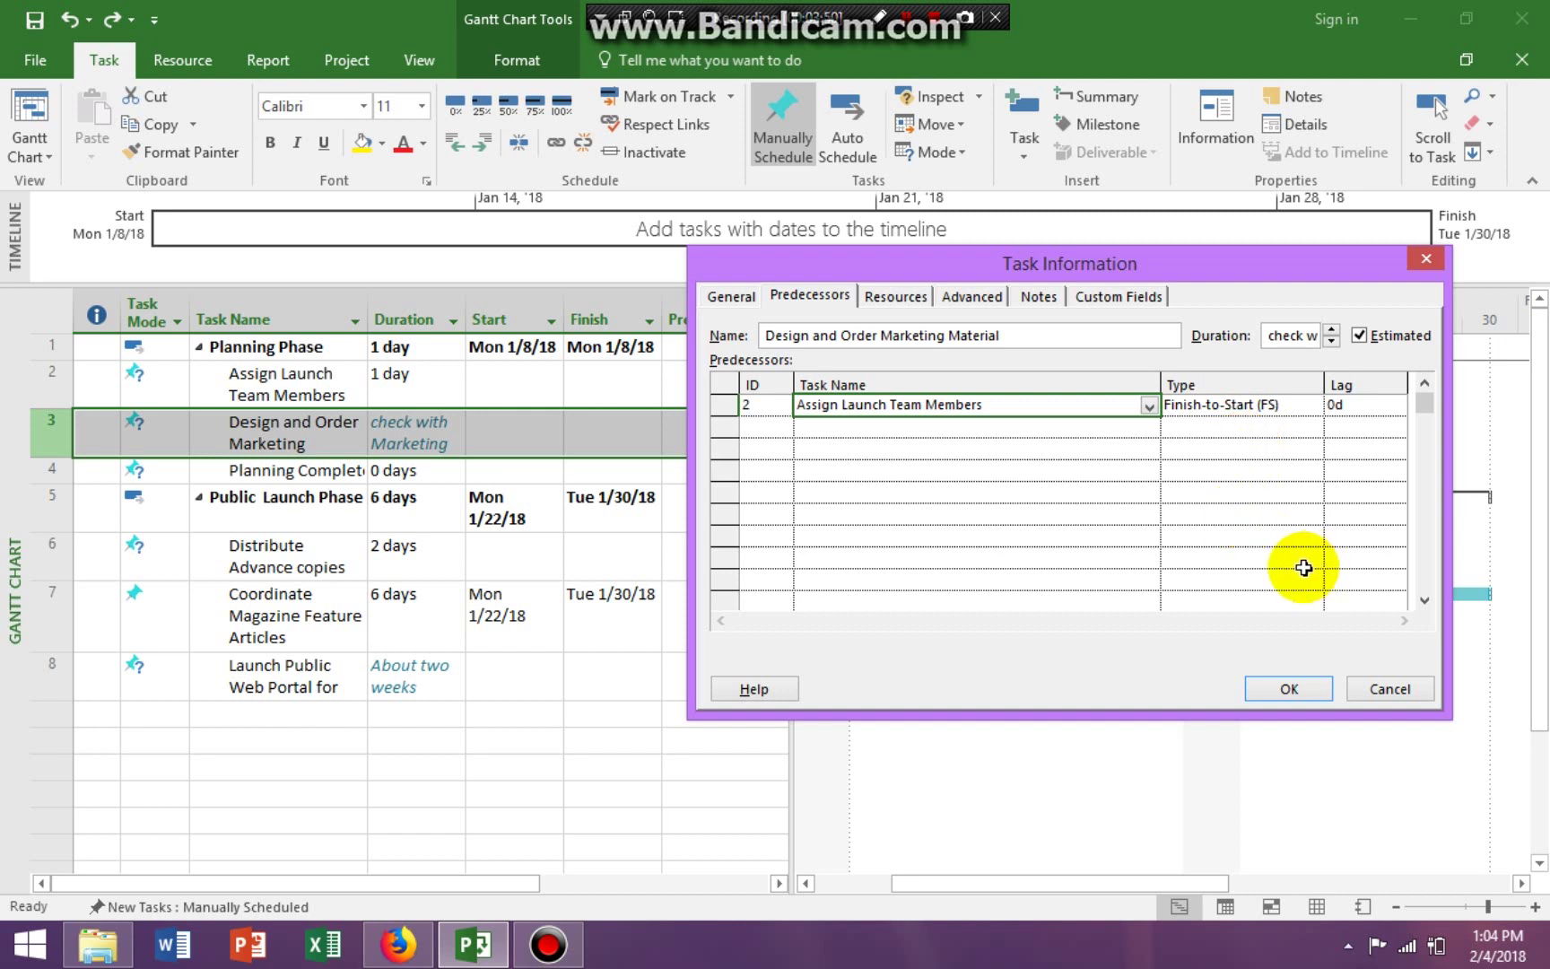
pyautogui.click(1289, 688)
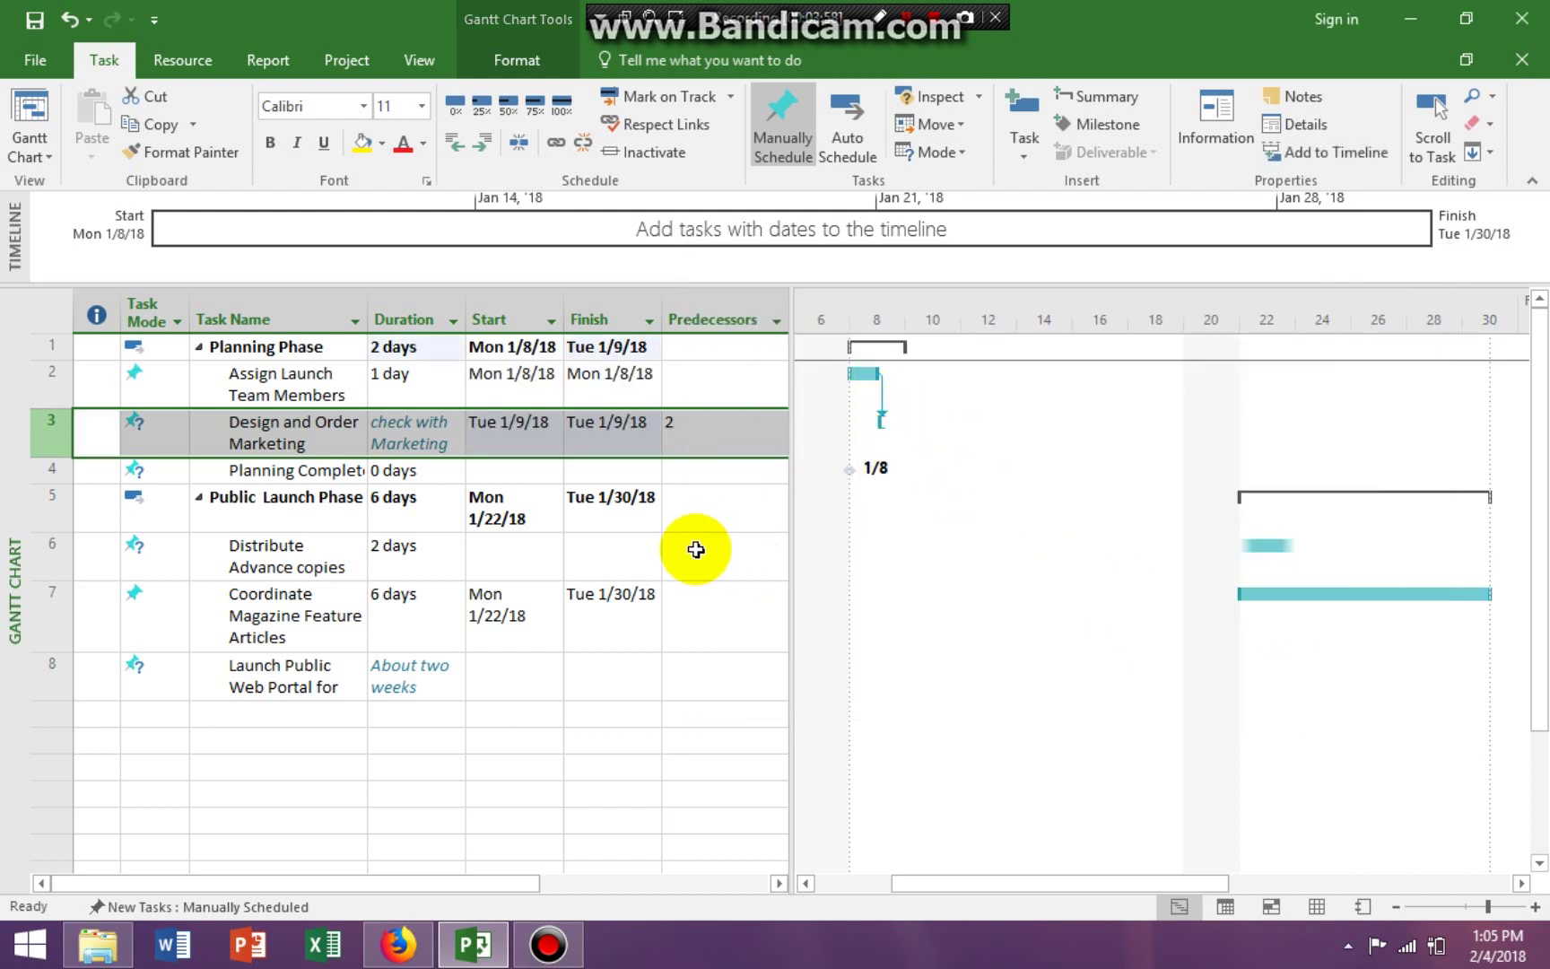
# Undo the predecessor entry, then link tasks 2 and 3 finish-to-start with Link Tasks
pyautogui.click(69, 25)
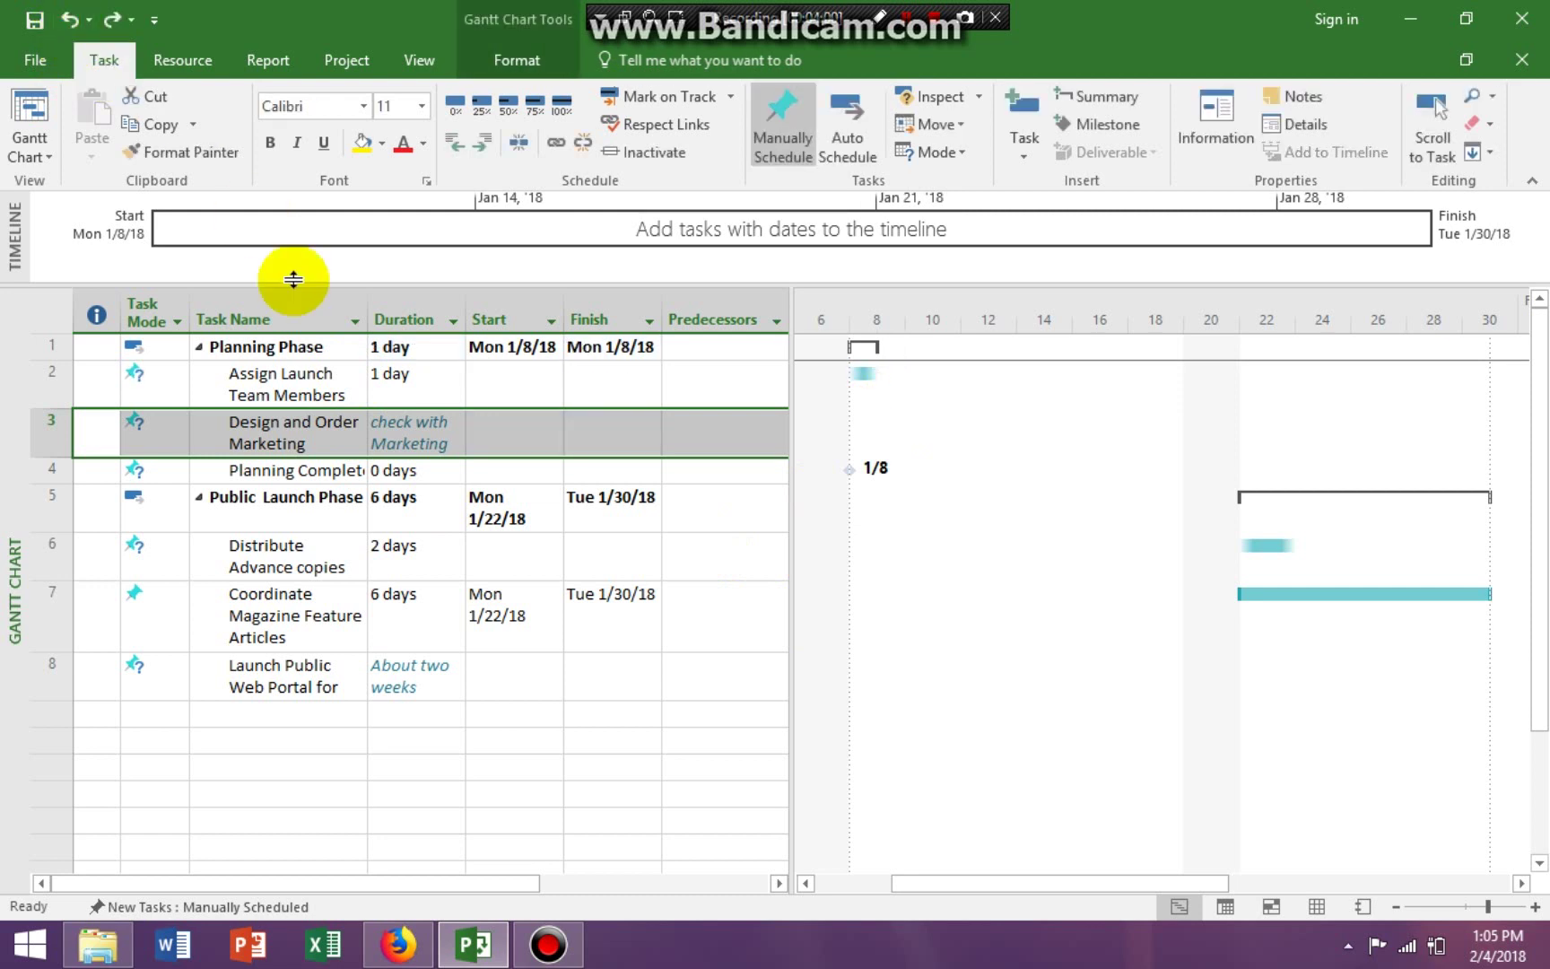
pyautogui.click(286, 401)
pyautogui.moveTo(285, 401); pyautogui.dragTo(266, 442)
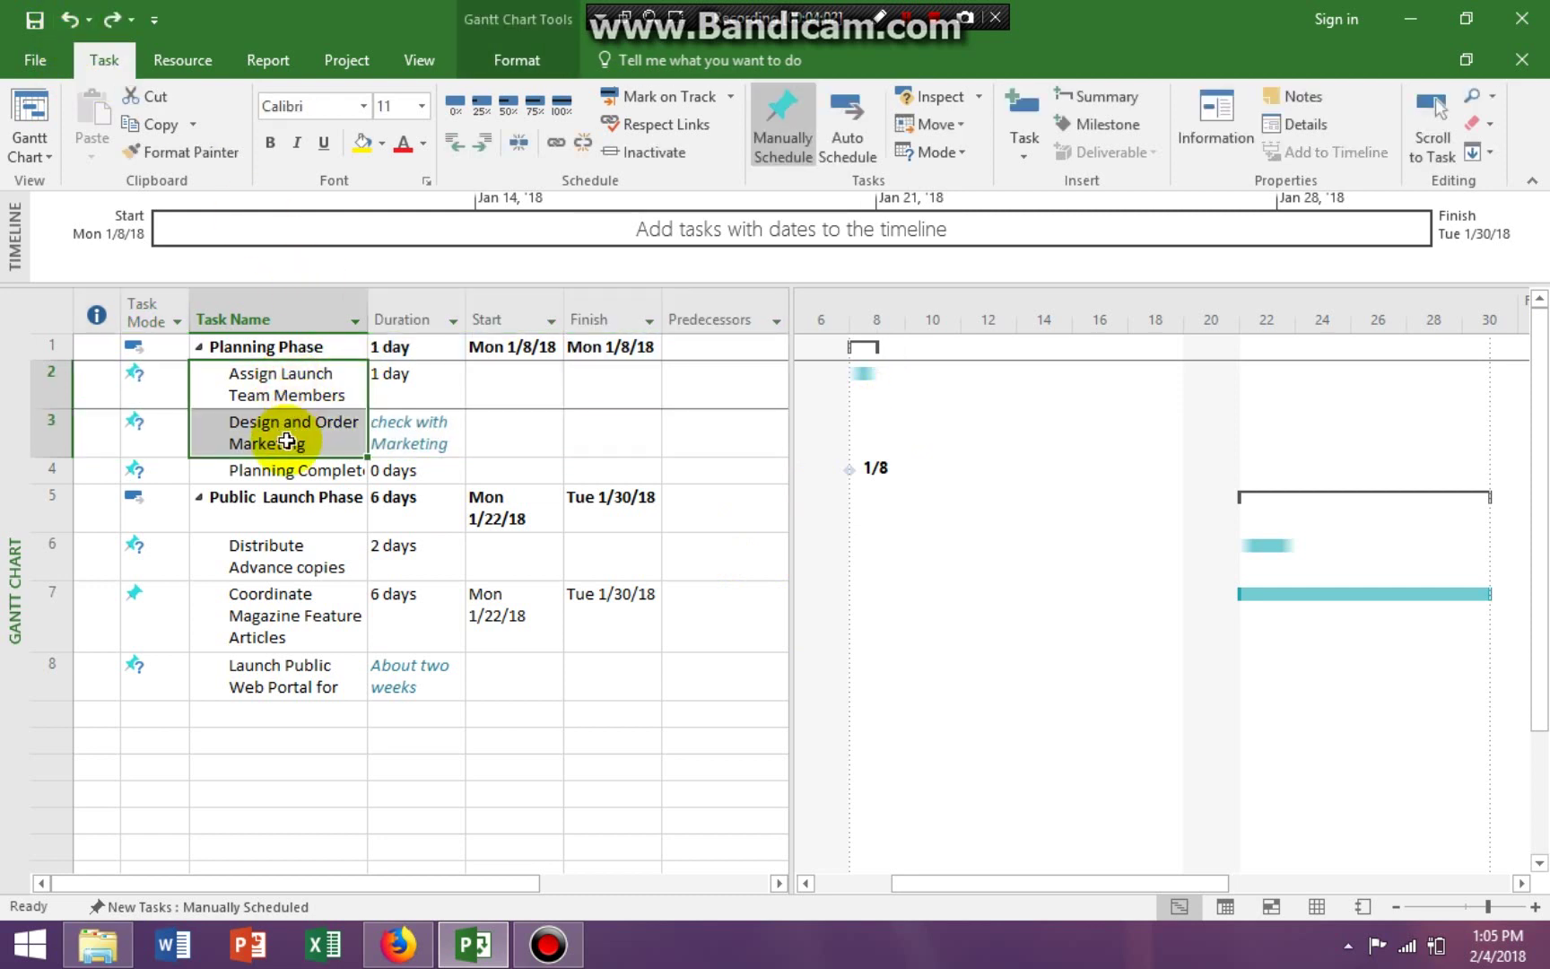
pyautogui.click(558, 146)
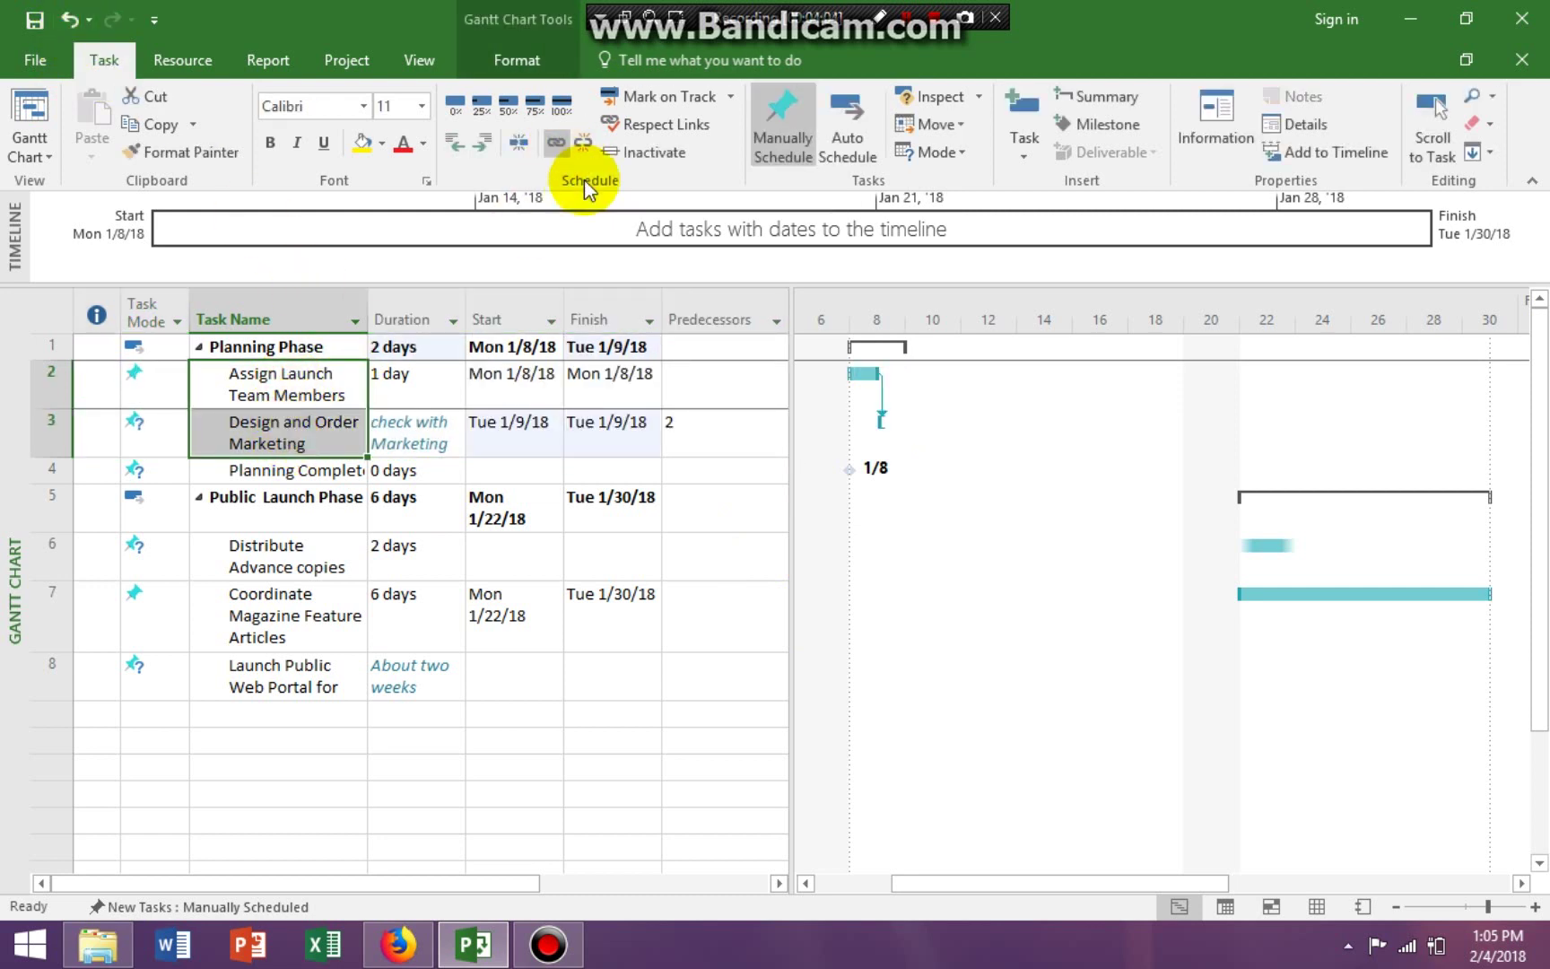